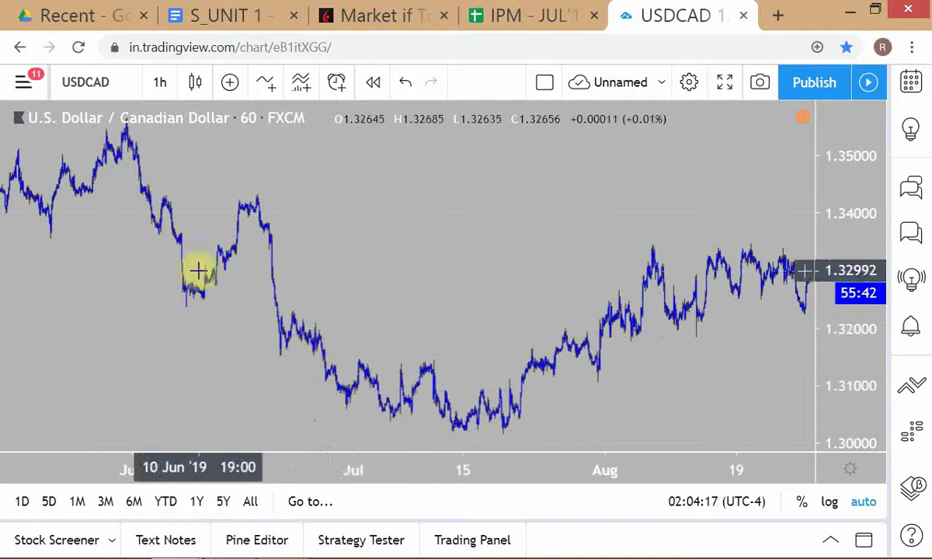
- Switch to the session outline in Google Docs and review the notes on Donchian decision problems
key("alt+Tab")
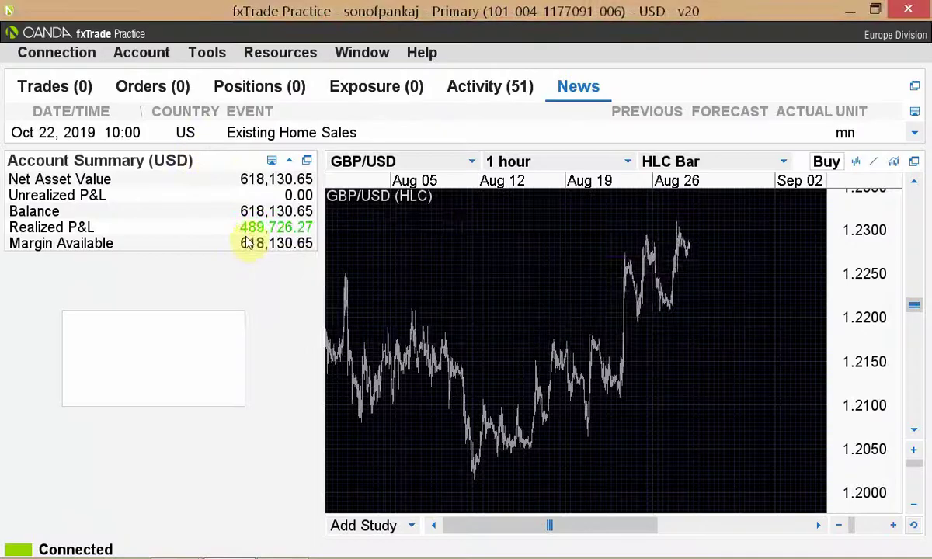
key("alt+Tab")
key("alt+Tab")
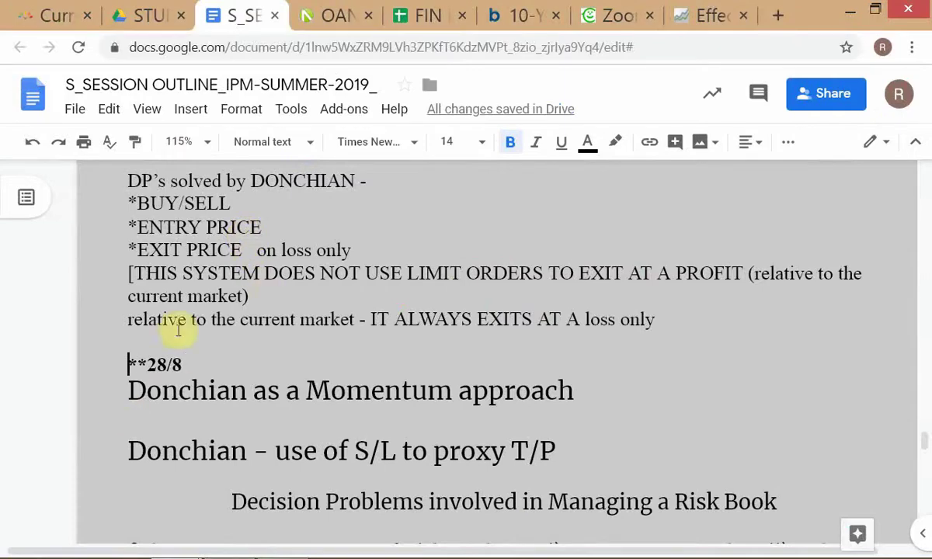
scroll(256, 388, "up", 2)
scroll(256, 388, "down", 2)
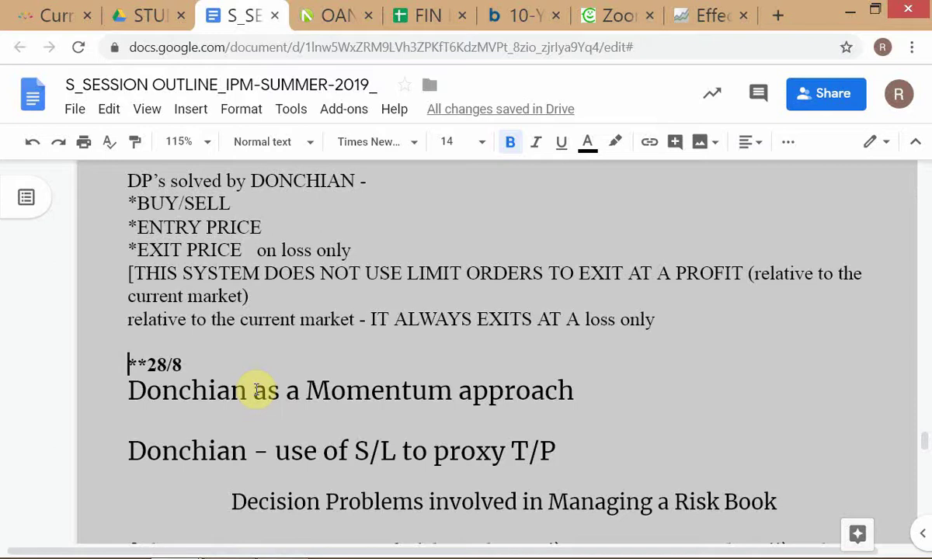
- Switch to OANDA fxTrade Practice and display the Rates List/Panel alongside the GBP/USD chart
key("alt+Tab")
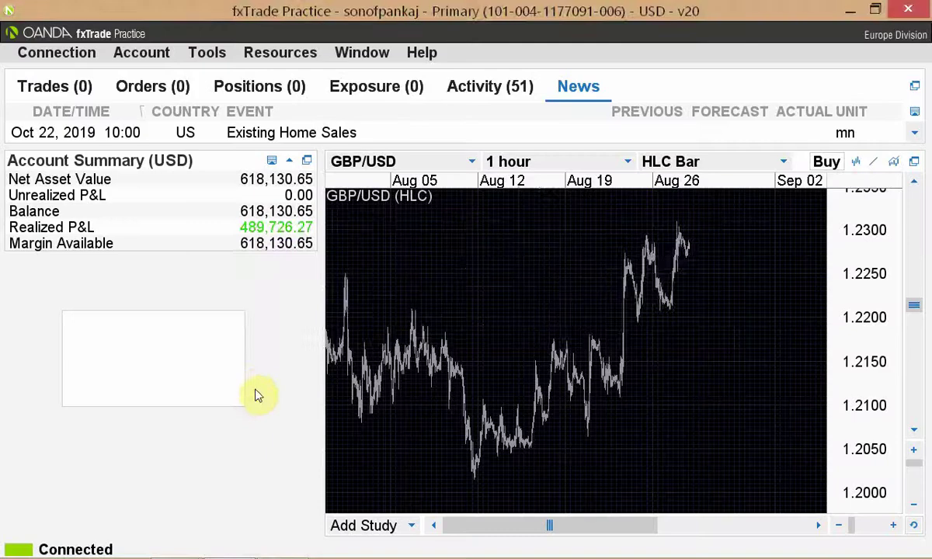
key("alt+Tab")
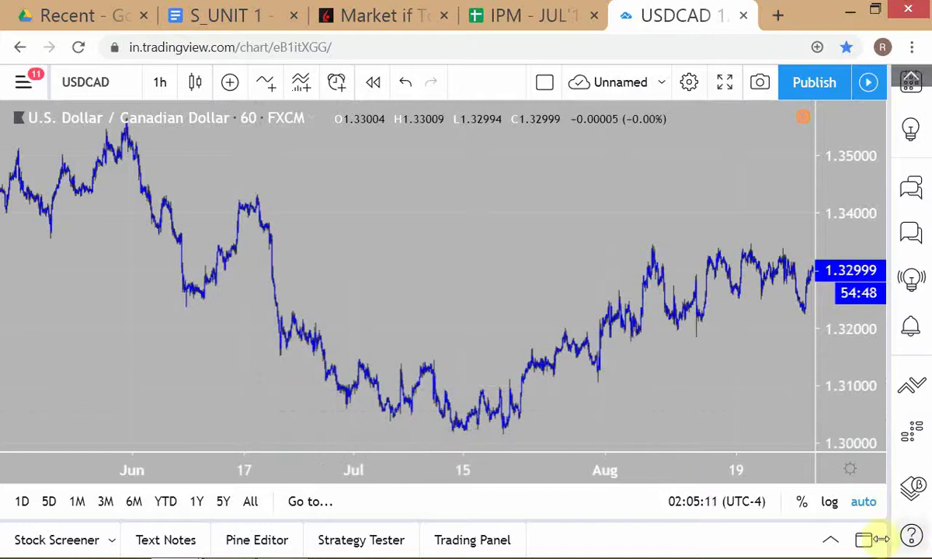
key("alt+Tab")
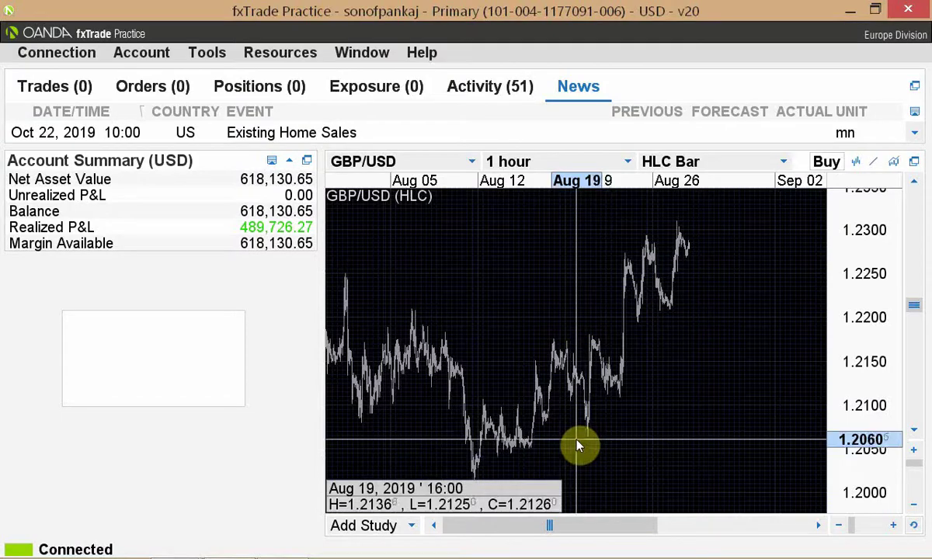
scroll(577, 446, "down", 1)
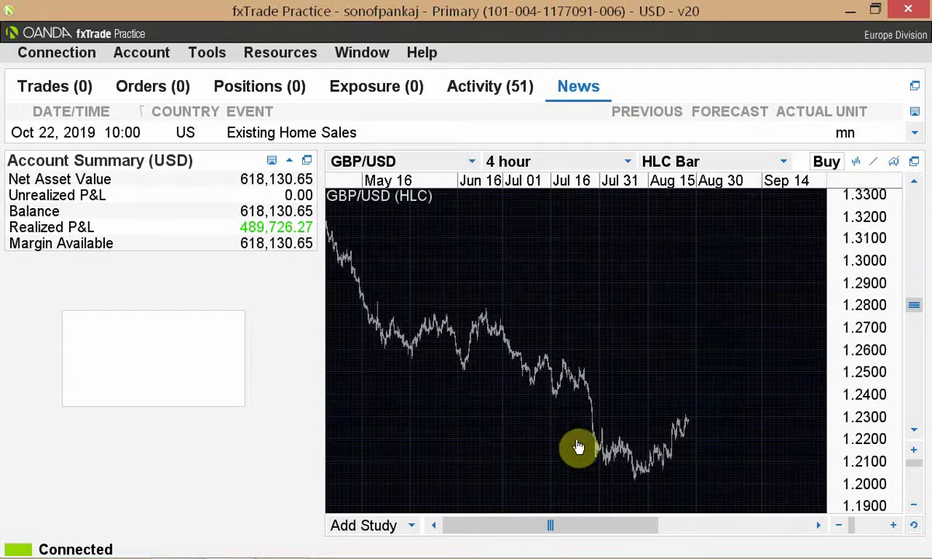
left_click(197, 53)
mouse_move(200, 76)
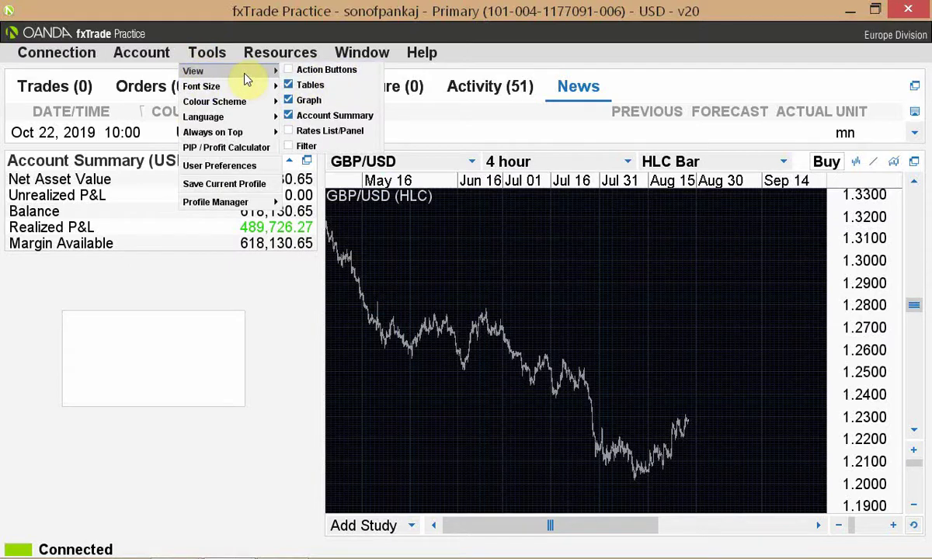
left_click(321, 137)
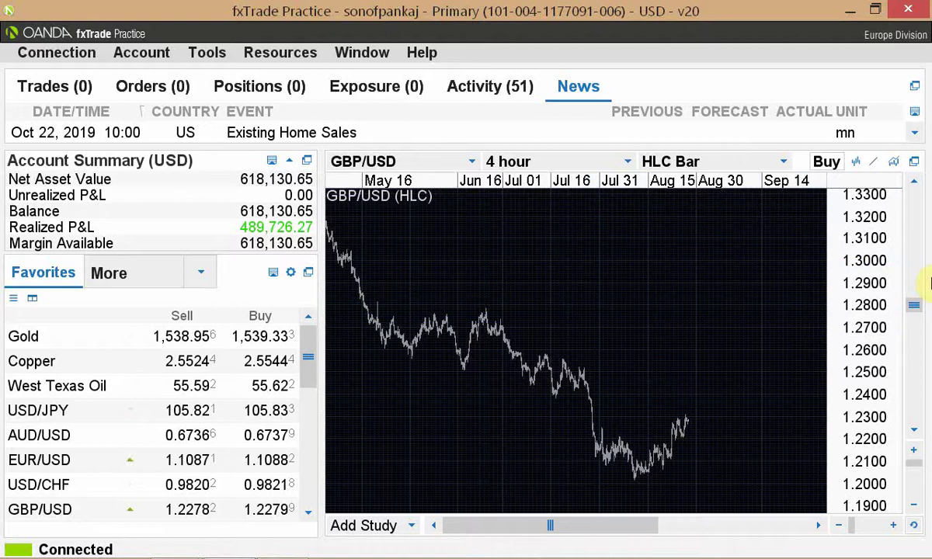
- Widen the time span of the GBP/USD chart to the 8 hour interval
scroll(928, 284, "up", 2)
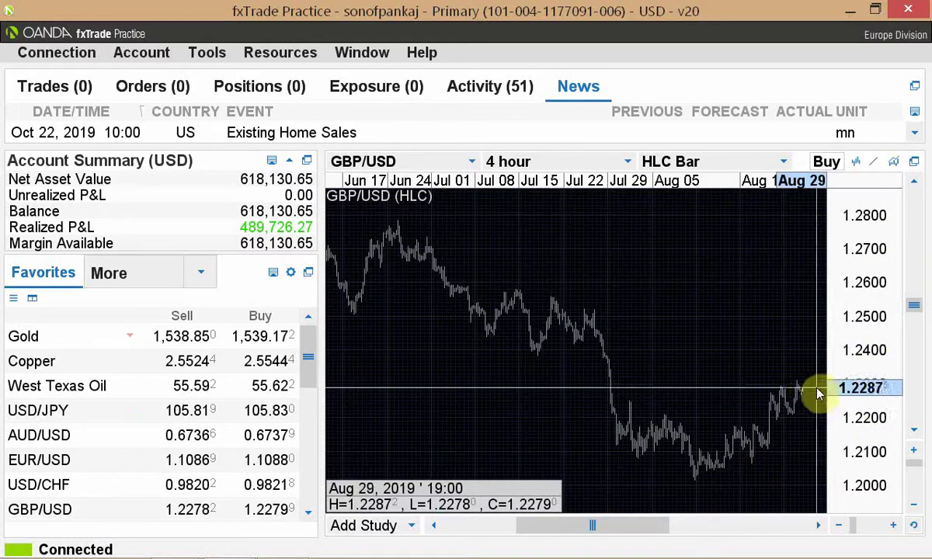
scroll(805, 390, "down", 2)
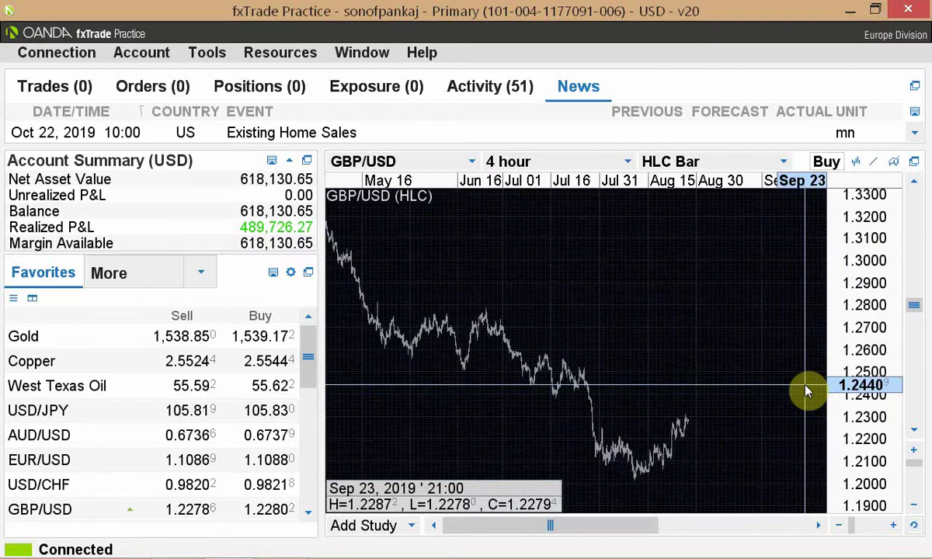
scroll(805, 391, "down", 2)
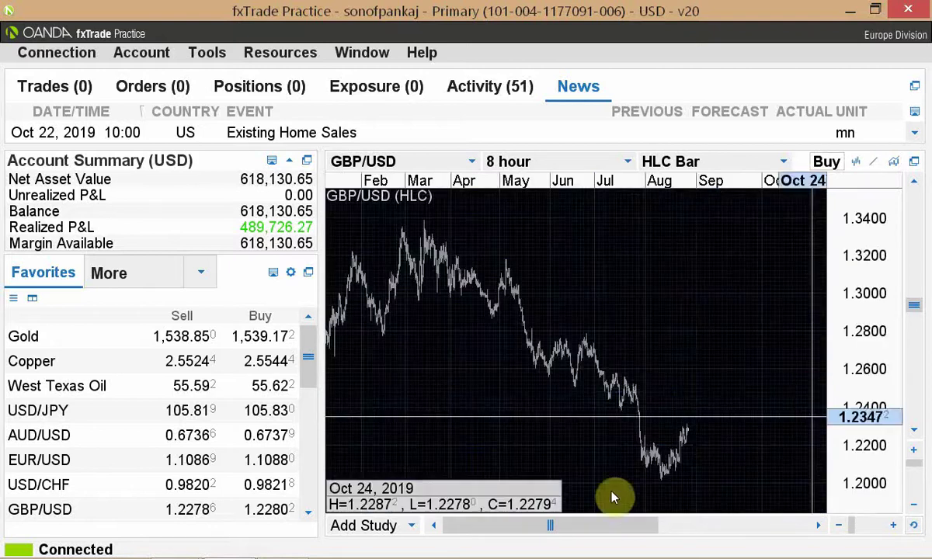
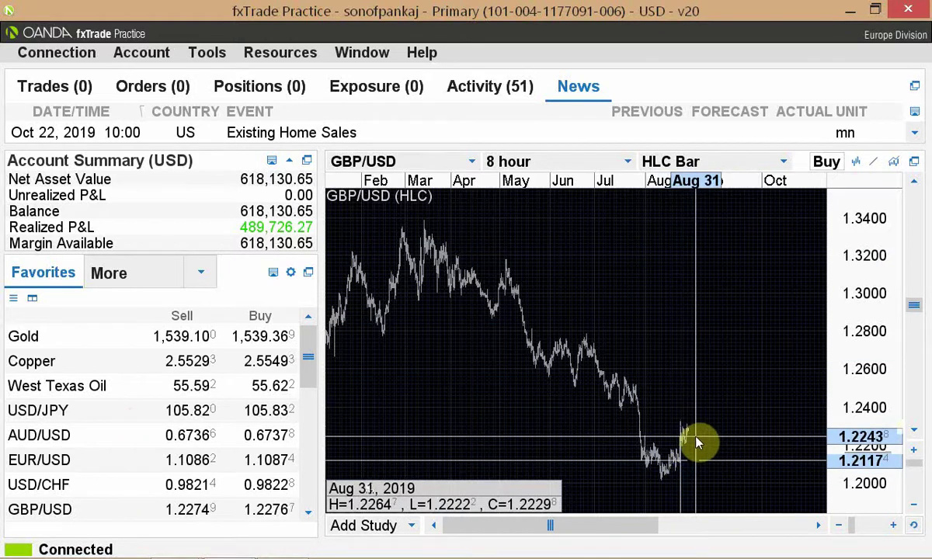
- Examine the GBP/USD 8 hour chart at close and wide zoom levels, and check the available margin in the account summary
scroll(697, 443, "up", 3)
scroll(697, 443, "up", 4)
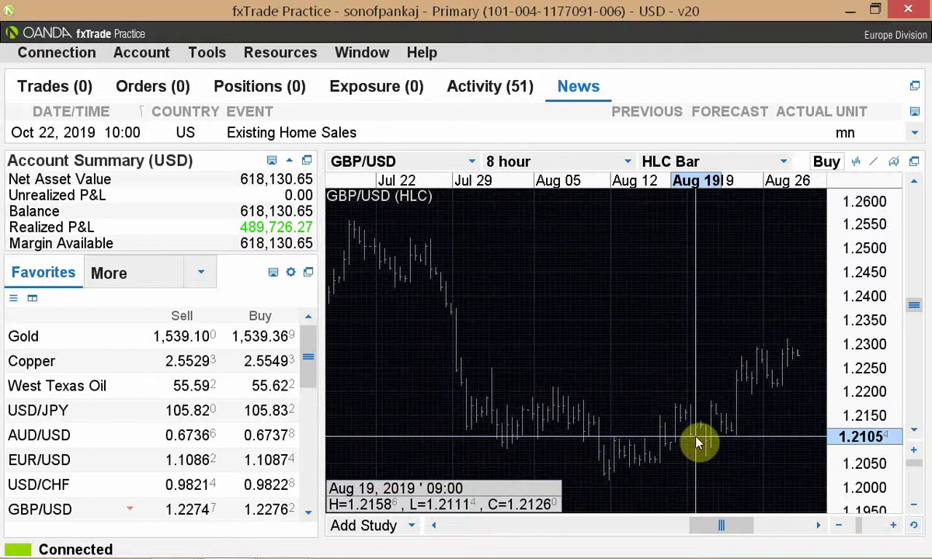
scroll(696, 443, "up", 1)
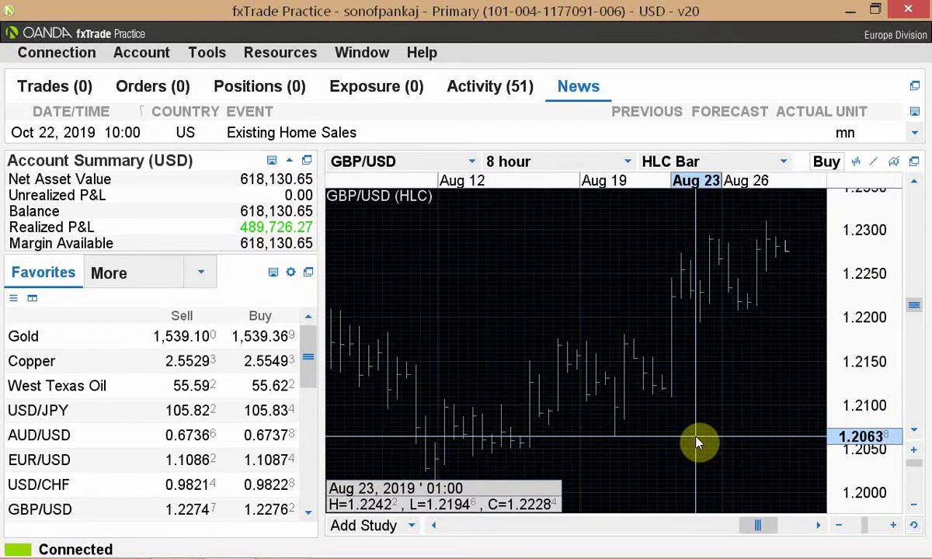
scroll(697, 443, "down", 1)
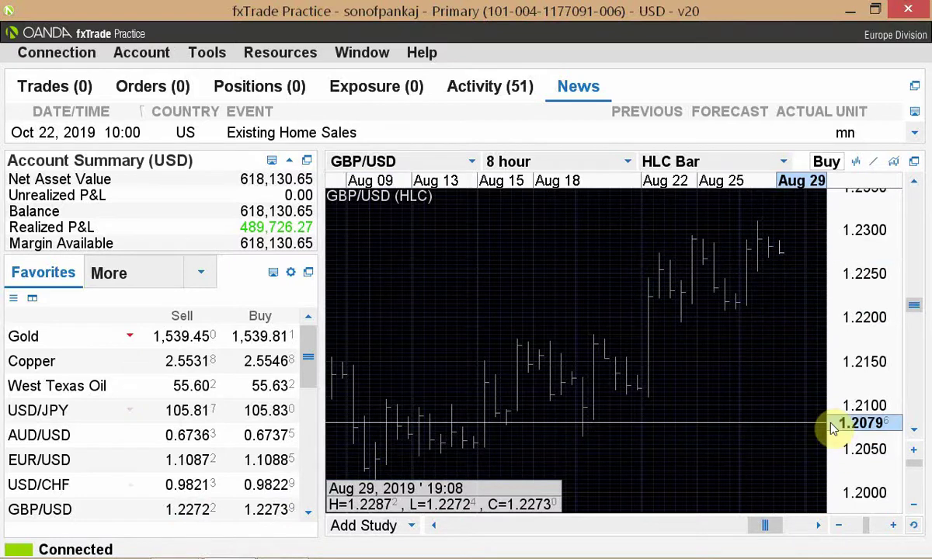
scroll(833, 428, "down", 6)
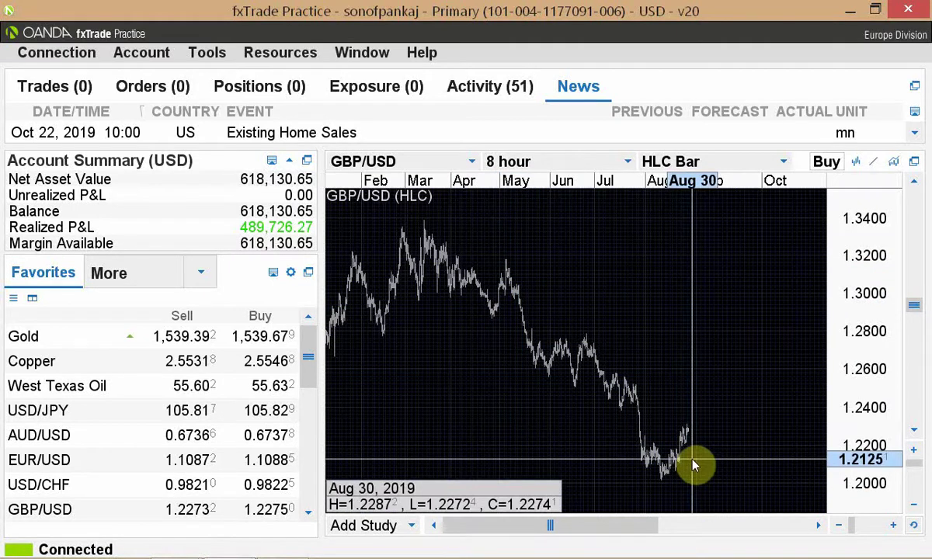
scroll(693, 465, "up", 8)
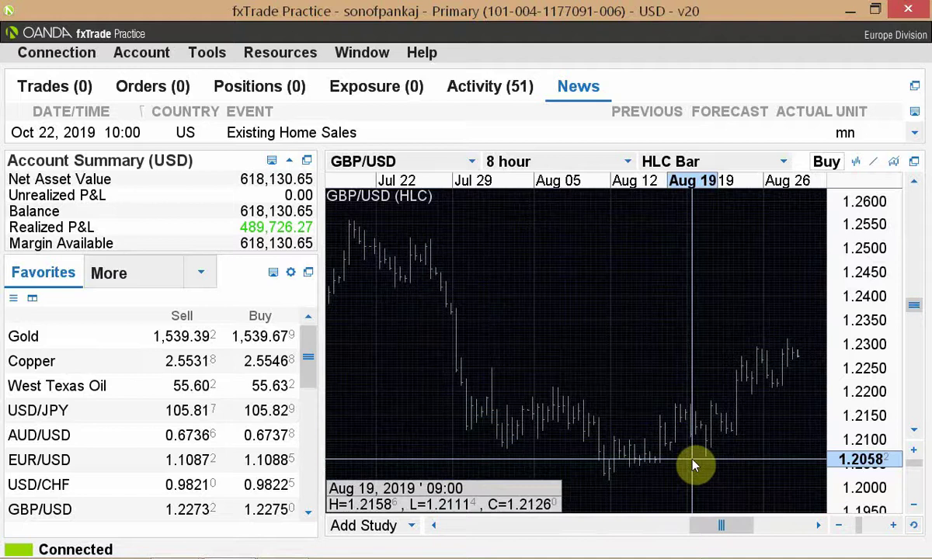
scroll(694, 464, "up", 3)
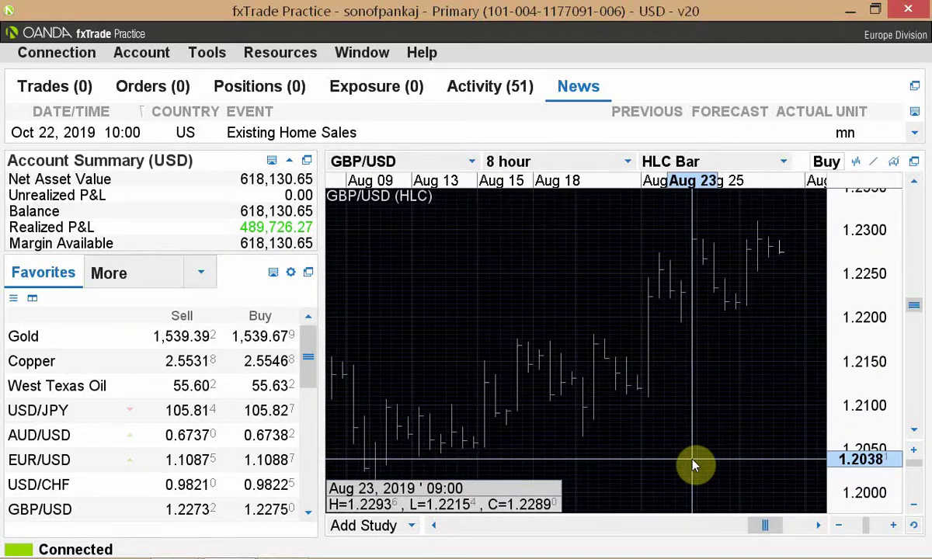
scroll(693, 465, "up", 1)
scroll(693, 464, "down", 1)
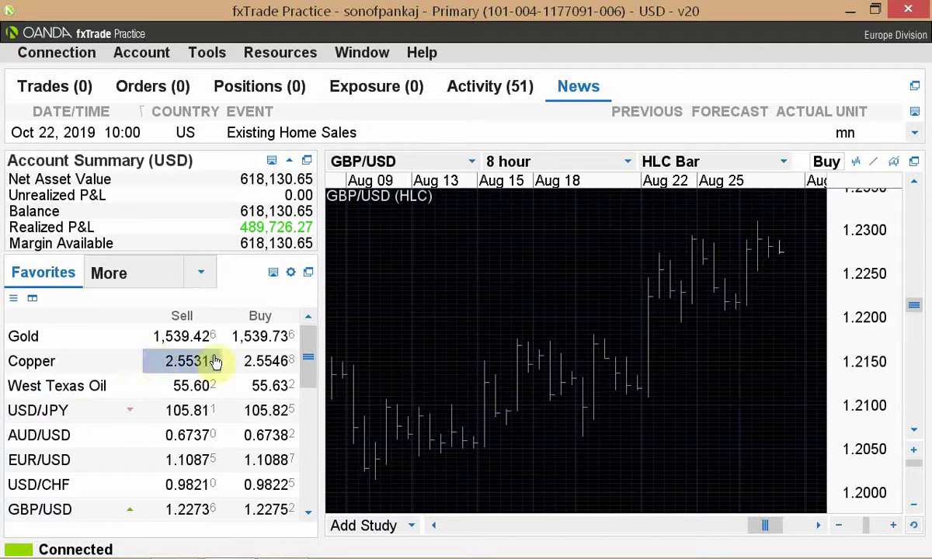
mouse_move(285, 245)
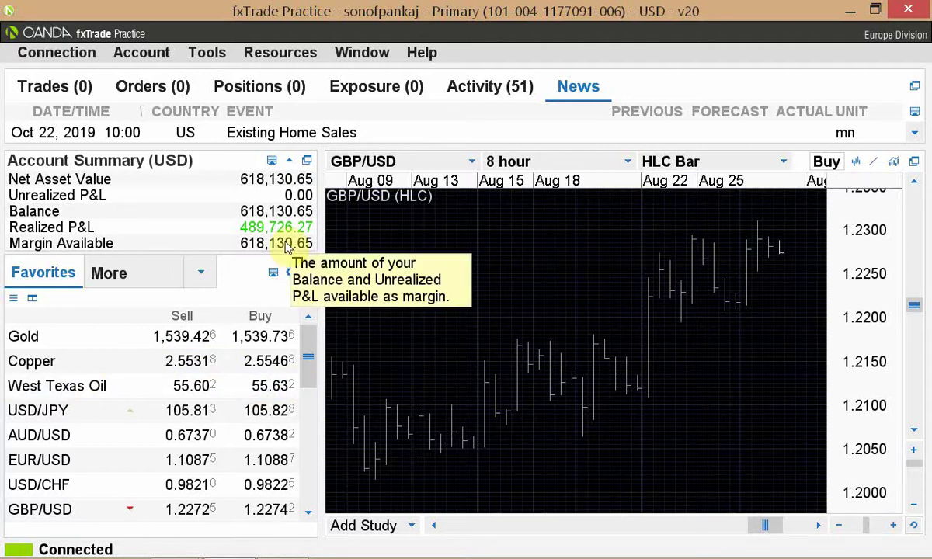
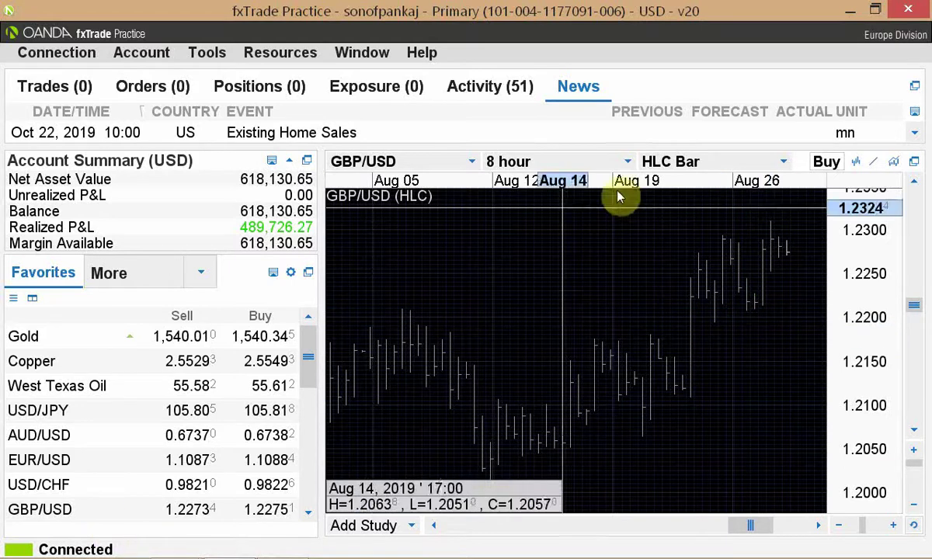
- Display the GBP/USD chart as candlesticks for comparison and return it to the HLC Bar style
left_click(782, 162)
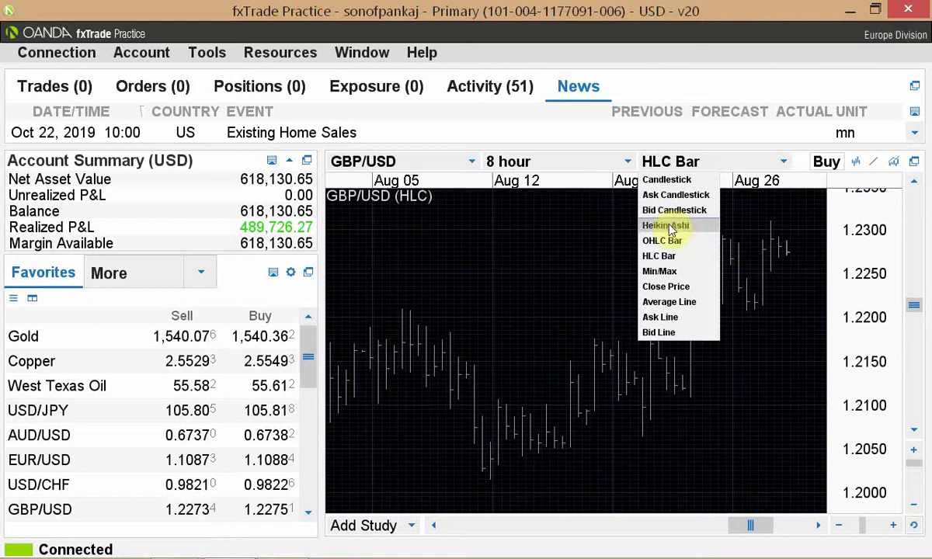
left_click(667, 181)
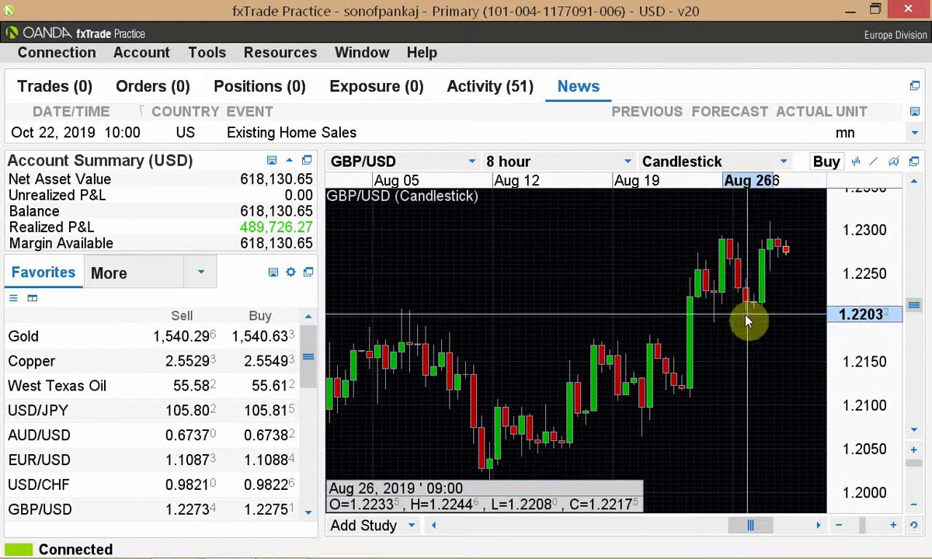
left_click(782, 162)
left_click(658, 256)
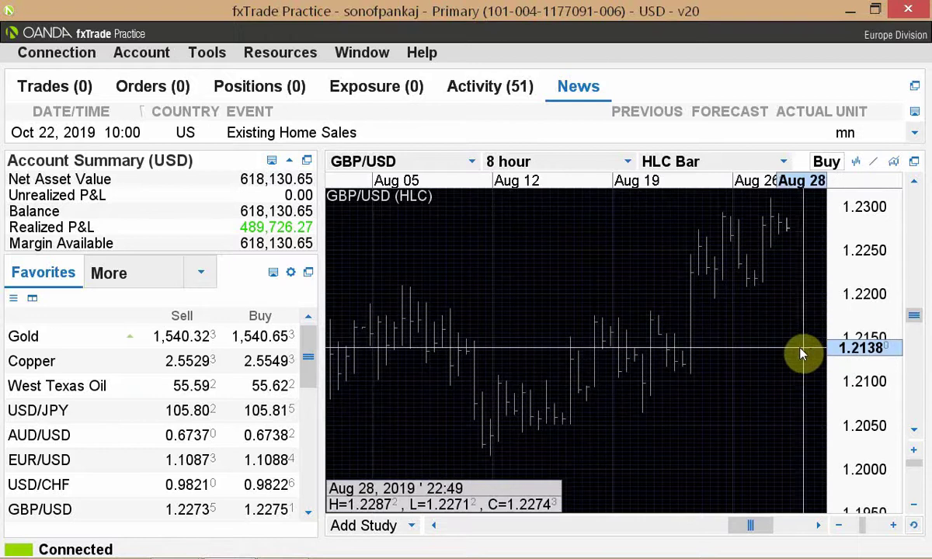
scroll(802, 355, "down", 1)
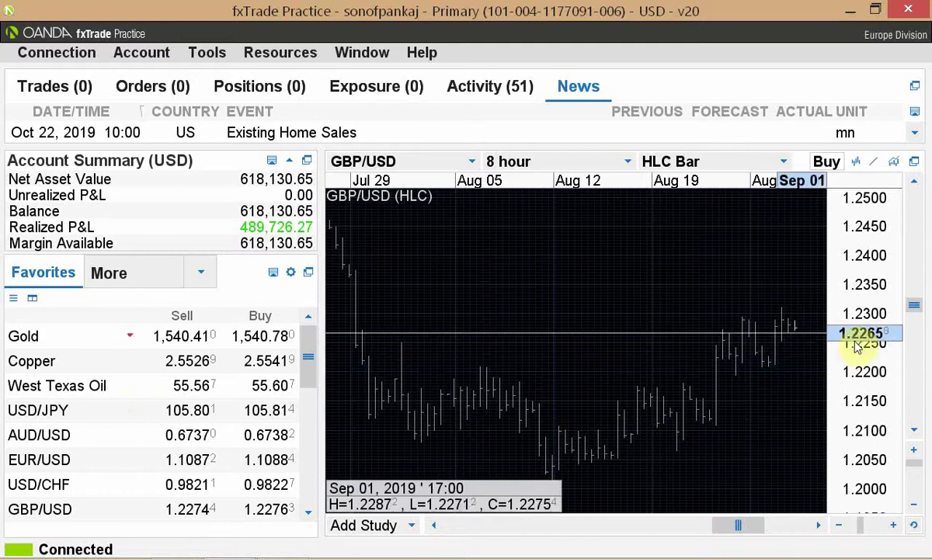
- Switch to the fxtop historical exchange rates graph in the browser
key("alt+Tab")
key("alt+Tab")
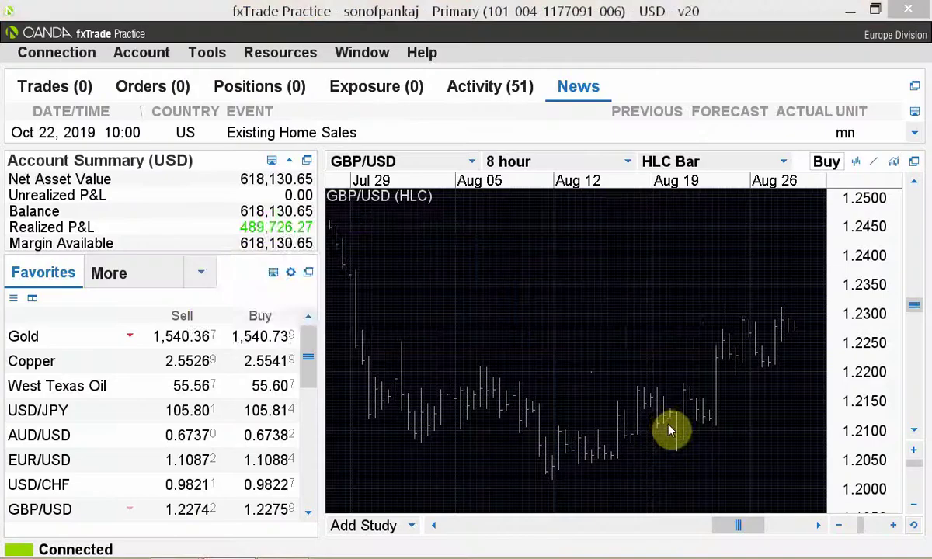
key("alt+Tab")
key("alt+Tab")
key("ctrl+7")
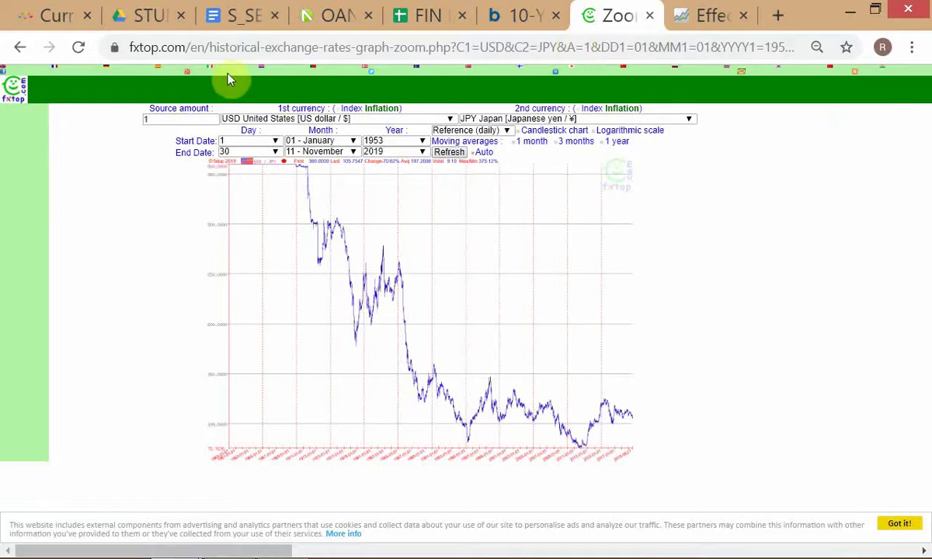
left_click(450, 119)
key("g")
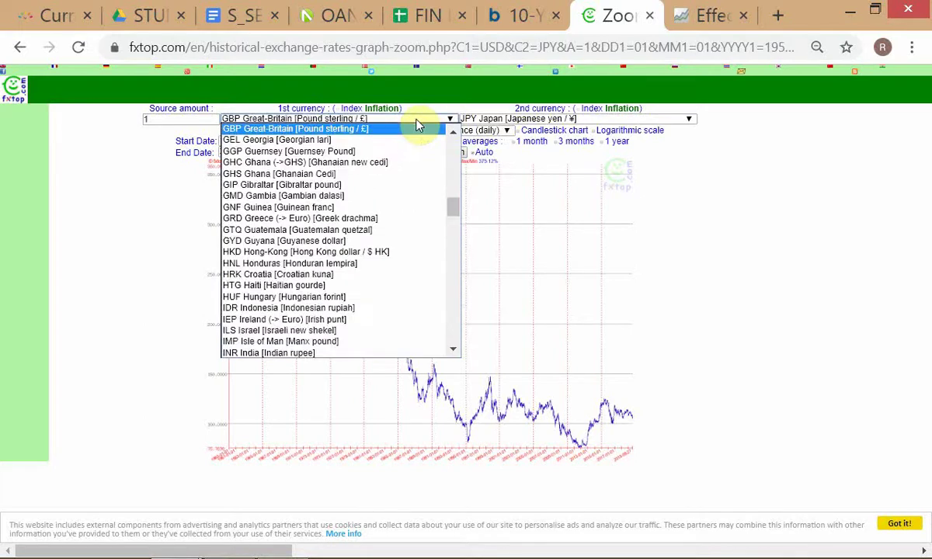
key("Up")
key("Return")
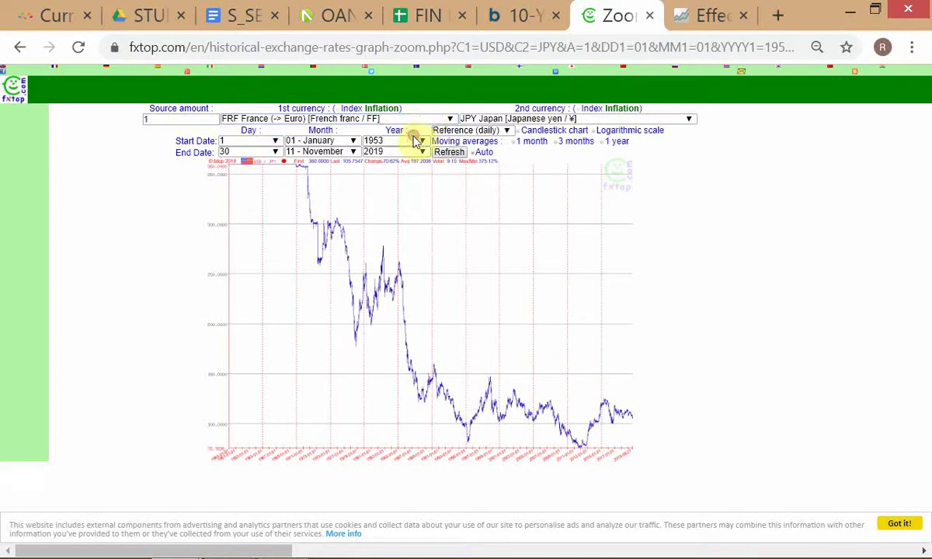
- Graph the historical exchange rate with GBP Great-Britain as the first currency and USD United States as the second
left_click(450, 121)
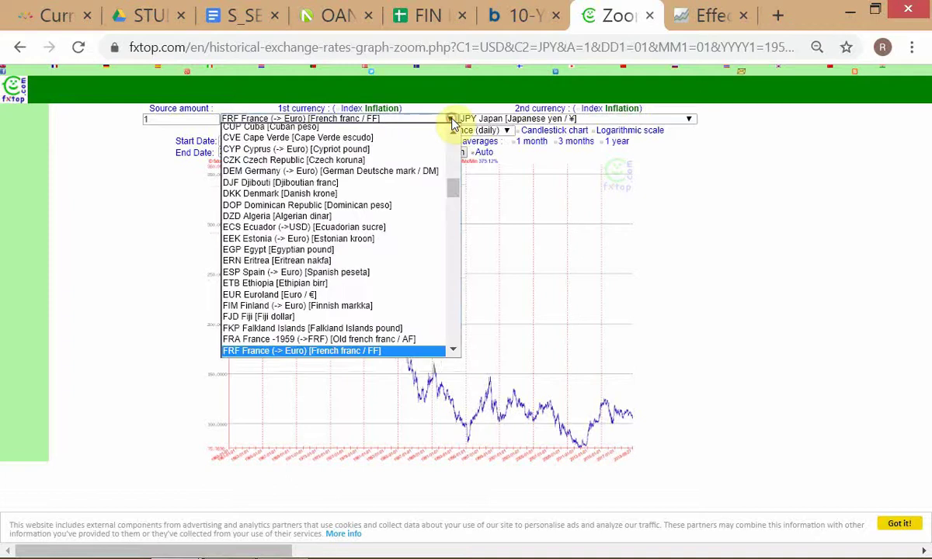
key("Down")
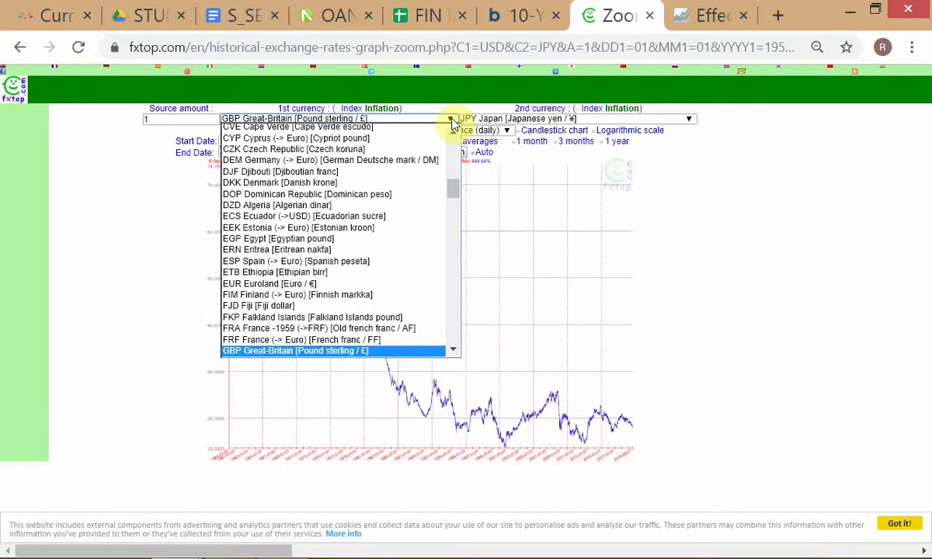
left_click(451, 121)
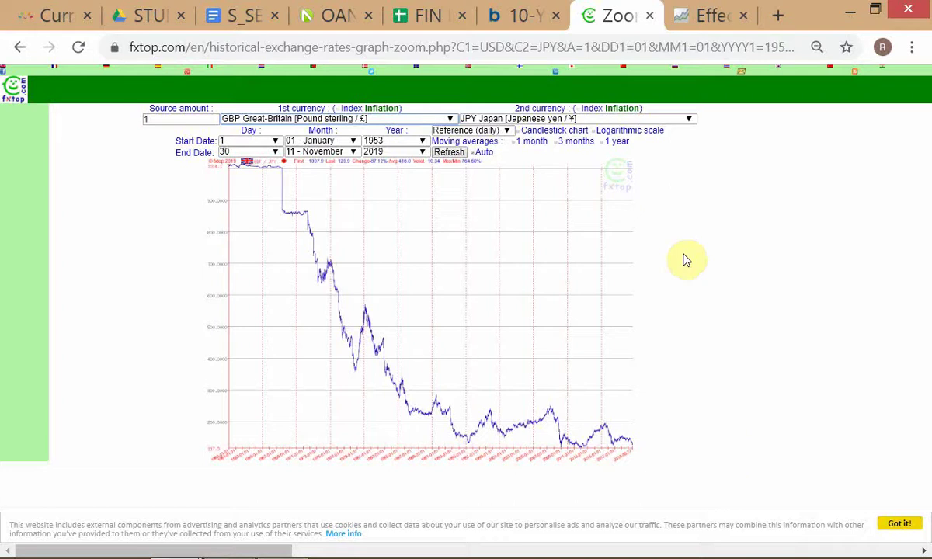
left_click(688, 123)
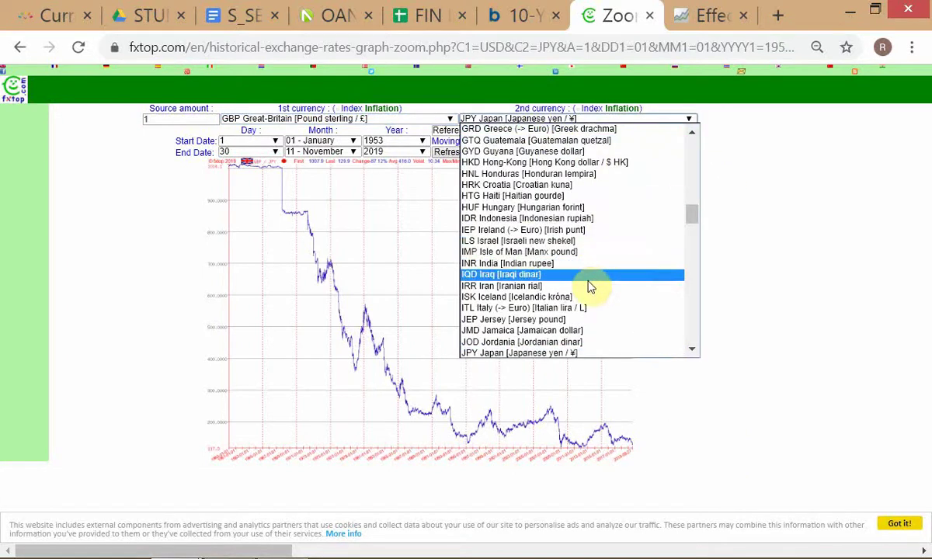
type("usd")
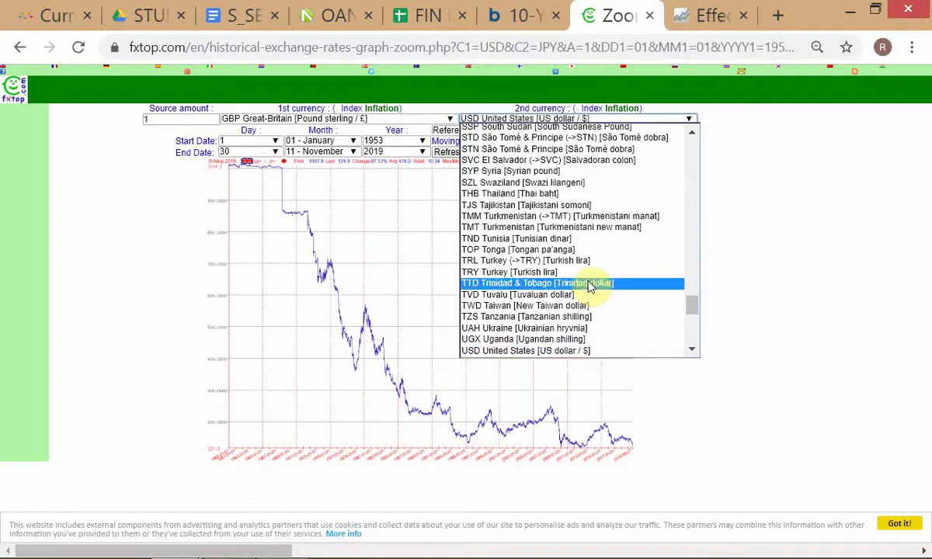
key("Return")
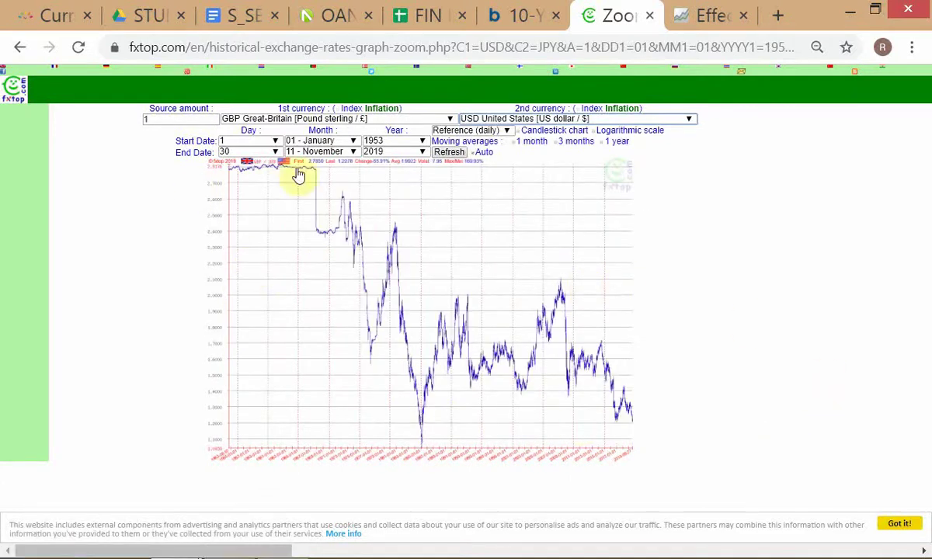
left_click_drag(381, 198, 304, 209)
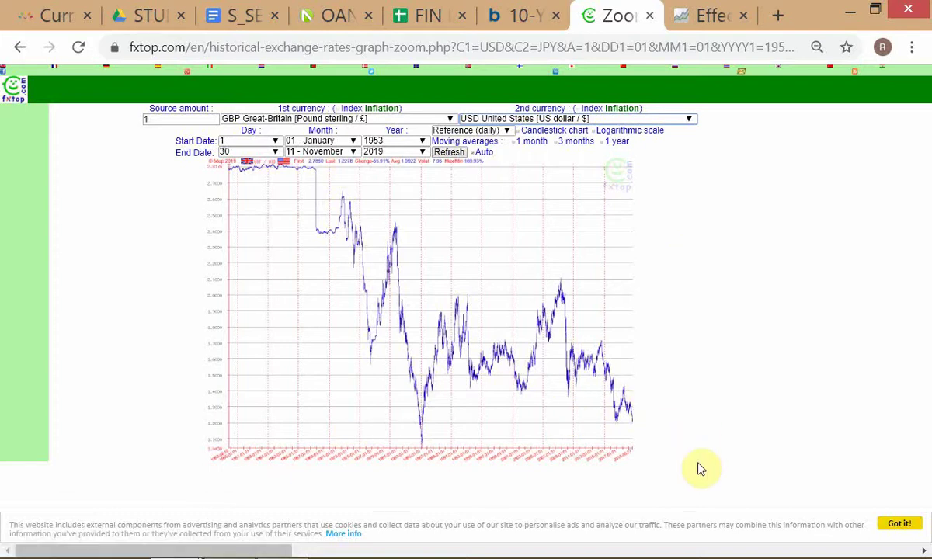
- Switch to fxTrade Practice and display the GBP/USD 8 hour chart in the Candlestick style
key("alt+Tab")
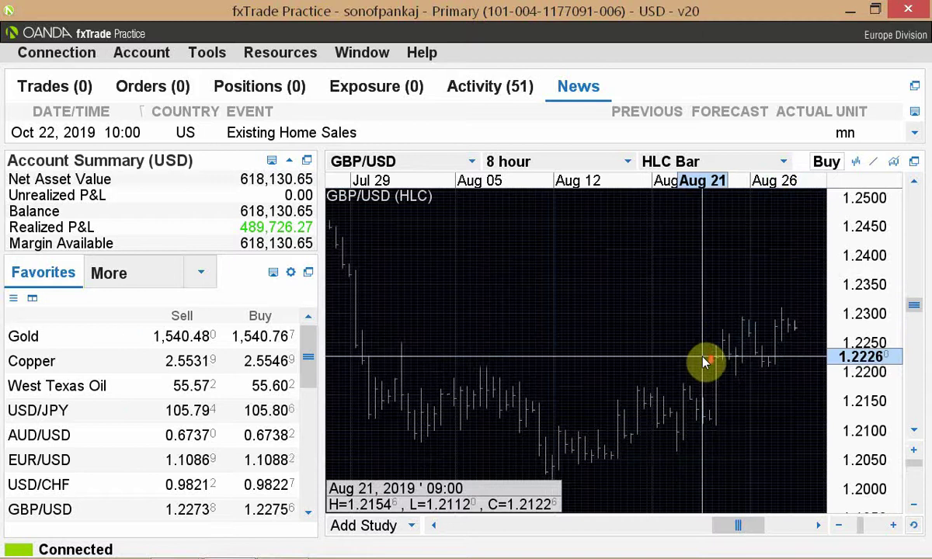
scroll(702, 363, "up", 4)
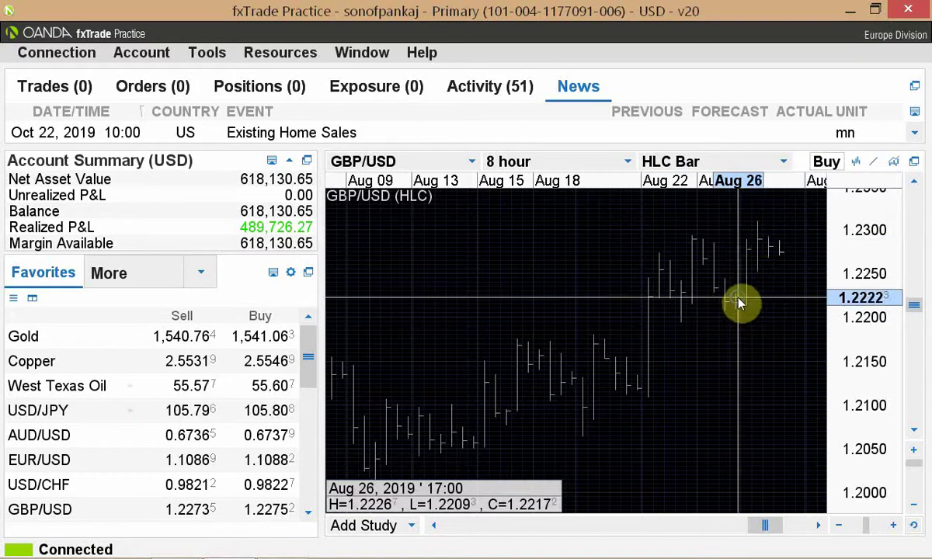
right_click(740, 303)
left_click(782, 161)
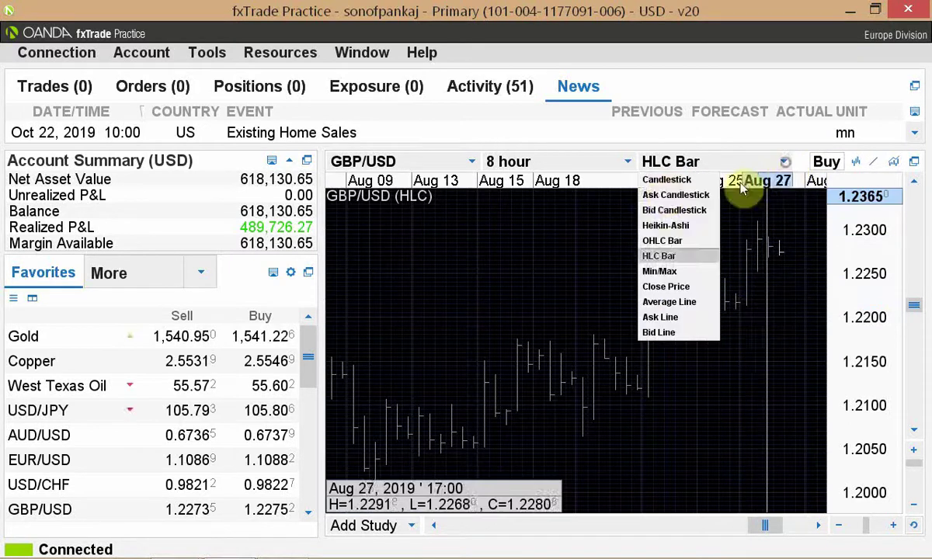
left_click(662, 183)
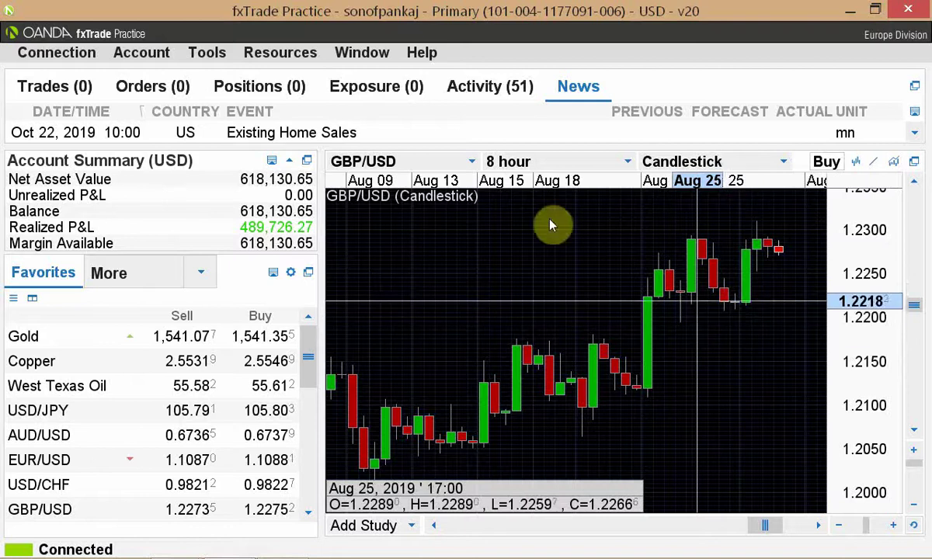
- Apply the White colour scheme to the trading platform
left_click(207, 54)
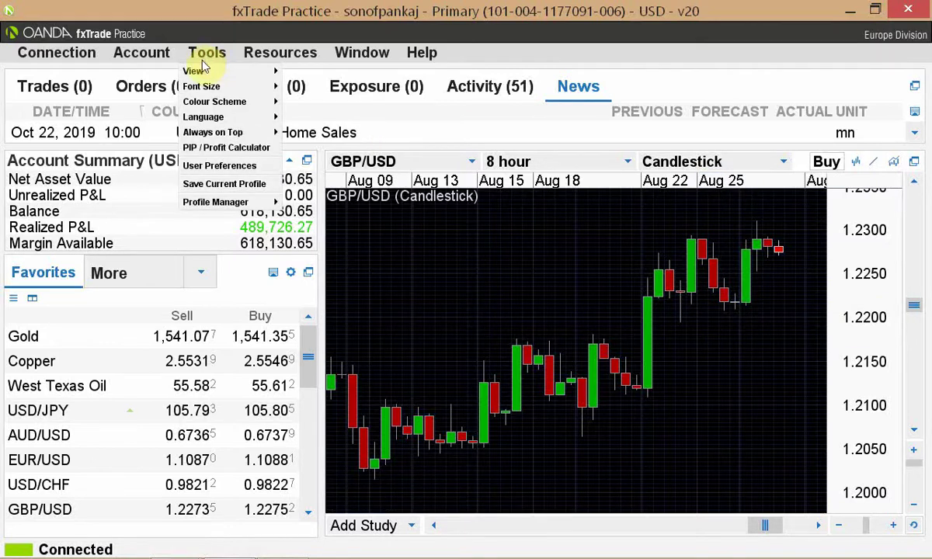
left_click(151, 57)
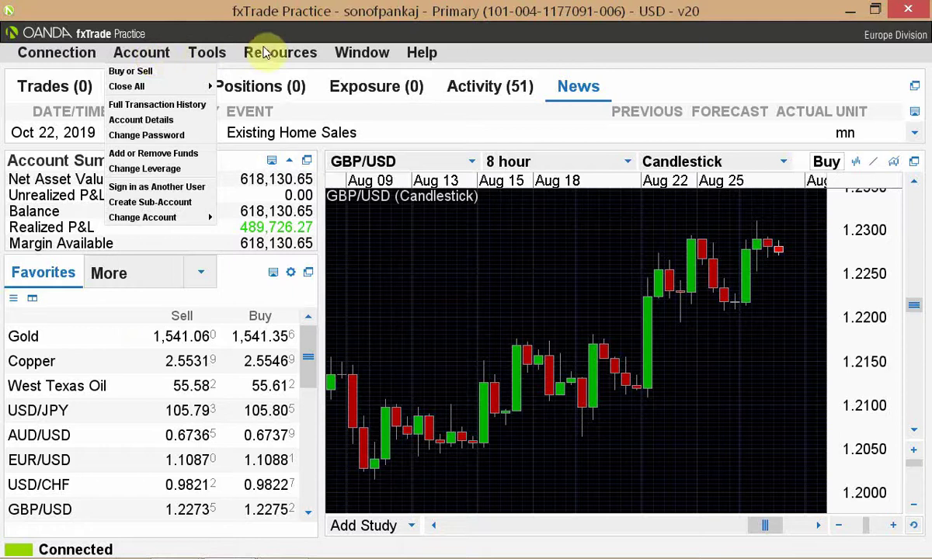
left_click(202, 56)
mouse_move(200, 71)
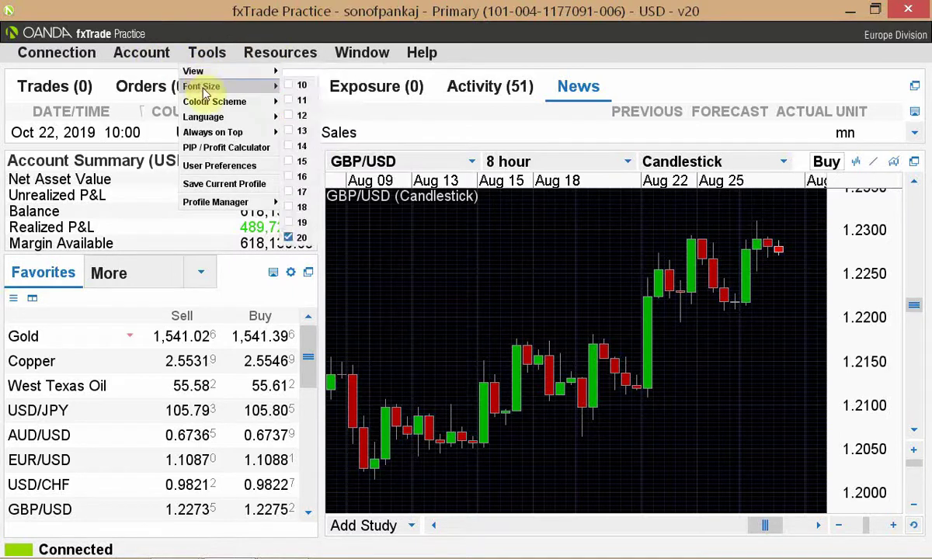
mouse_move(209, 105)
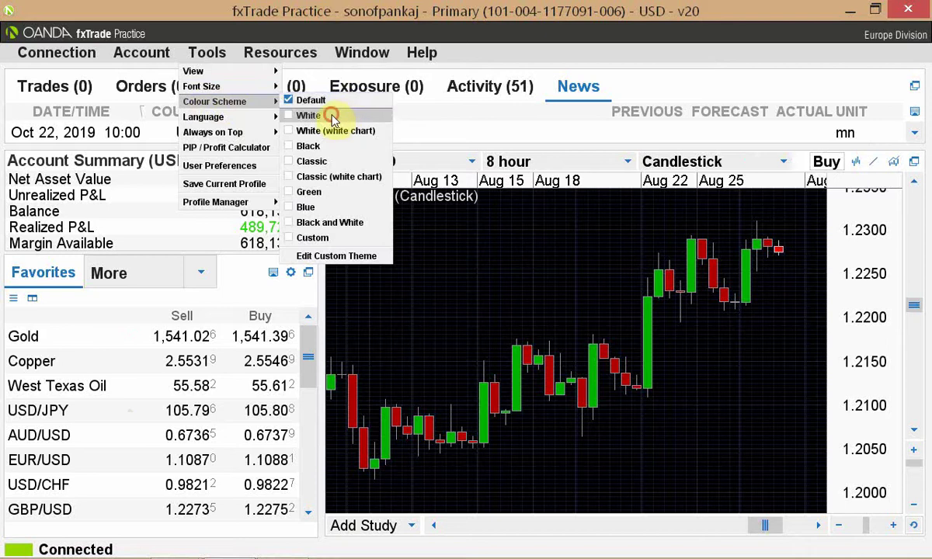
left_click(333, 116)
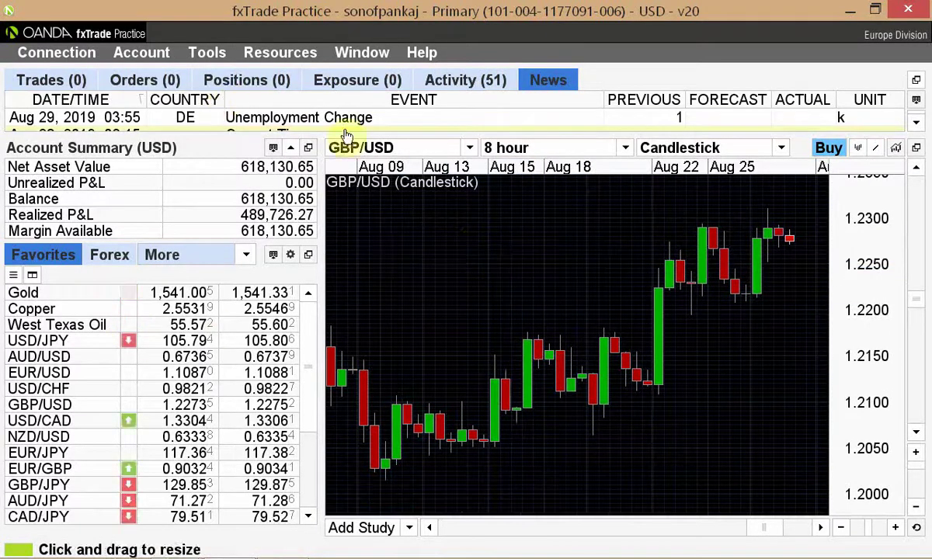
- Reset the GBP/USD chart to its default settings and restore the platform's Default colour scheme
right_click(402, 240)
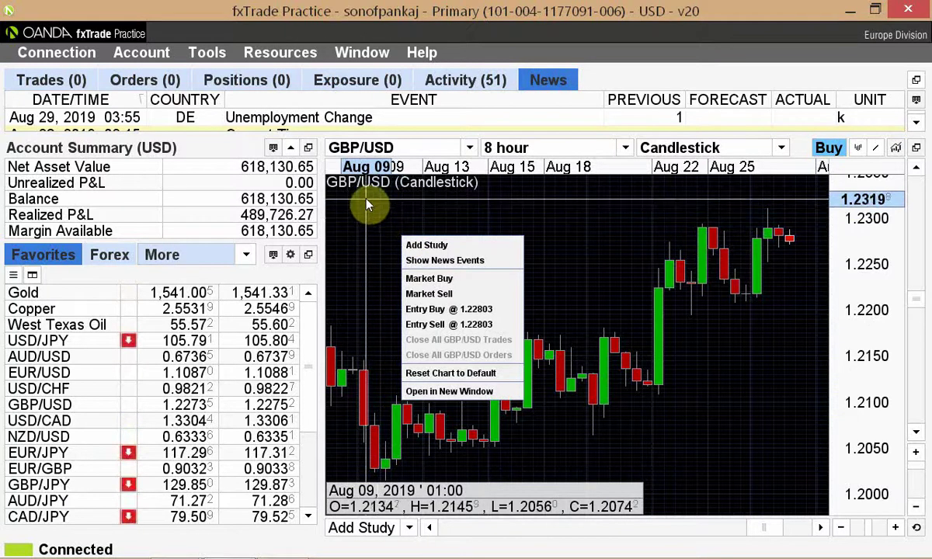
left_click(440, 376)
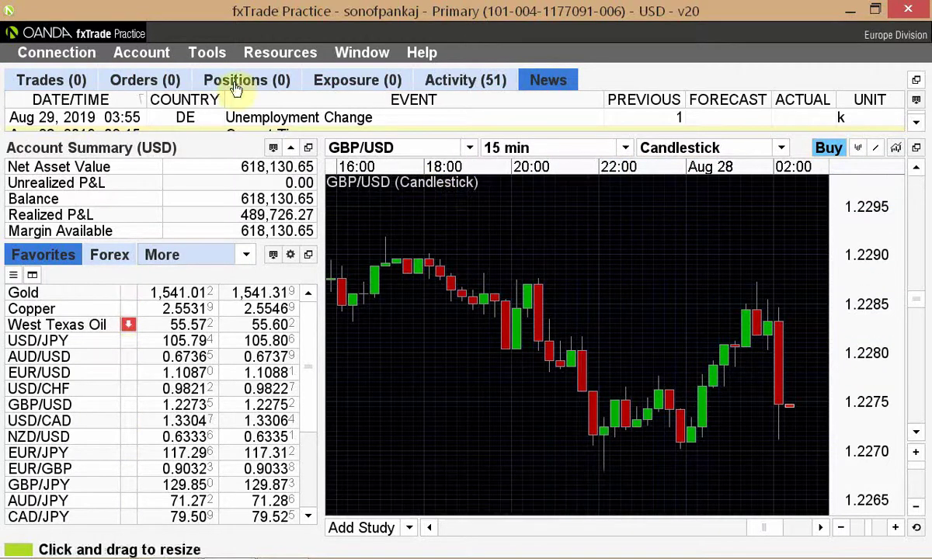
left_click(207, 52)
mouse_move(233, 70)
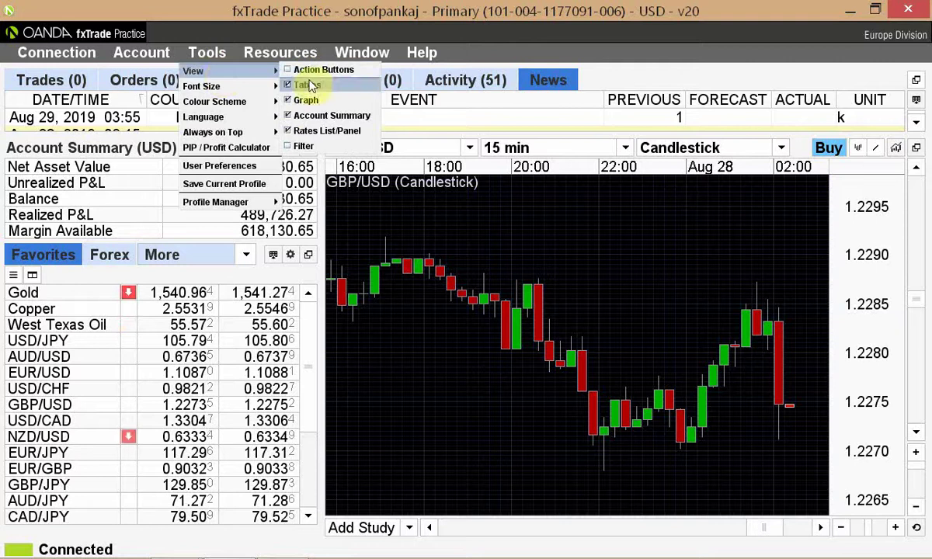
mouse_move(245, 100)
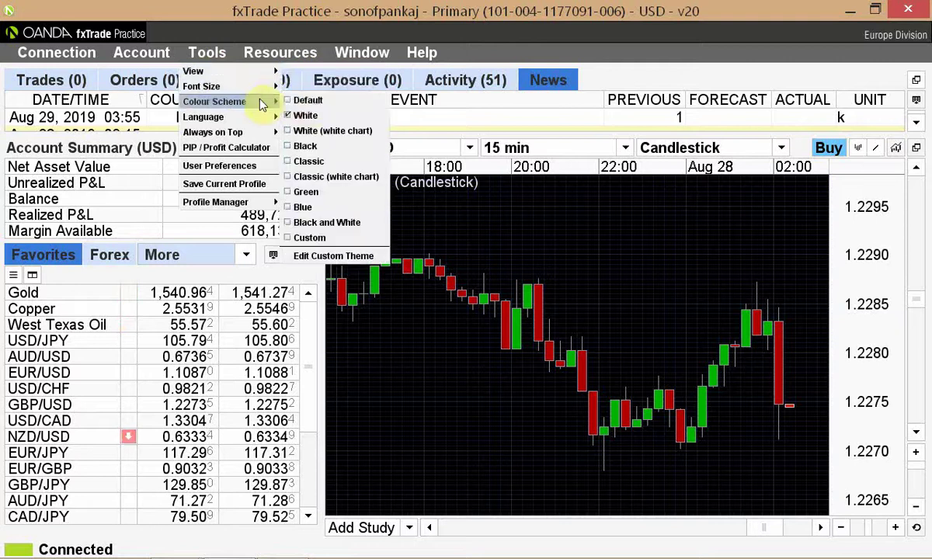
left_click(311, 102)
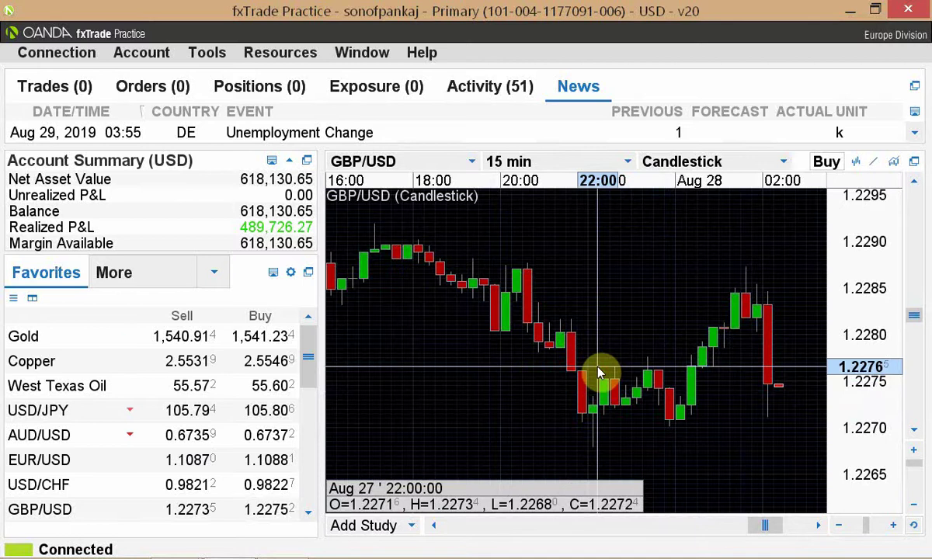
- Set the GBP/USD candlestick chart to the 8 hour interval
scroll(598, 374, "down", 5)
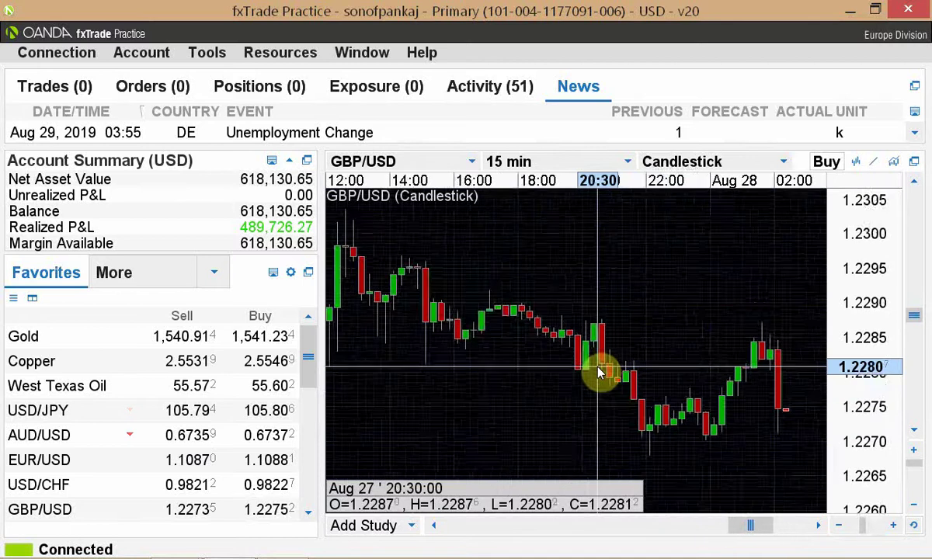
left_click(627, 162)
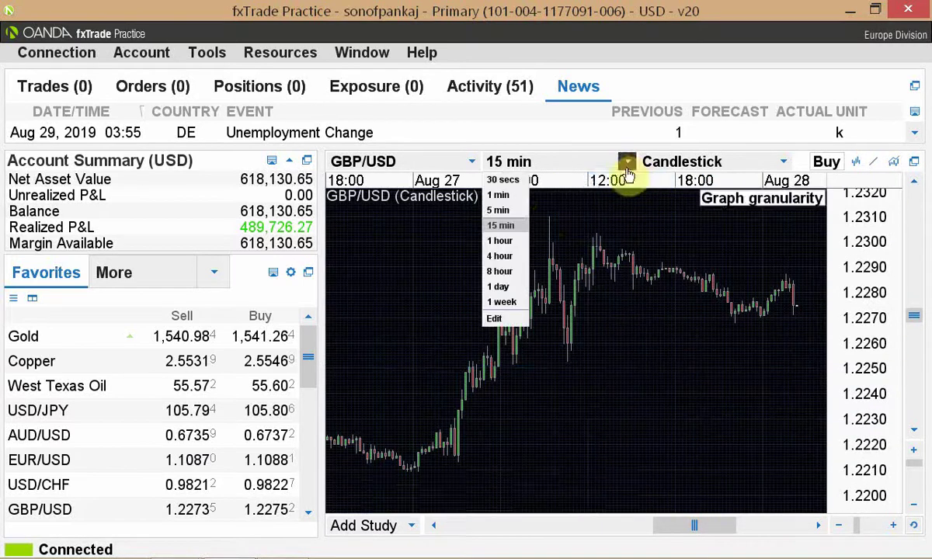
left_click(500, 273)
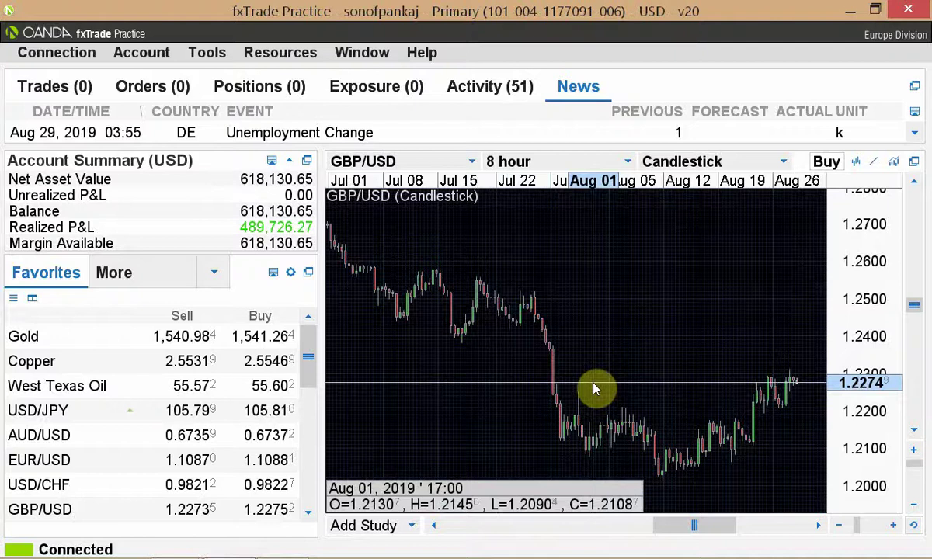
scroll(594, 389, "up", 5)
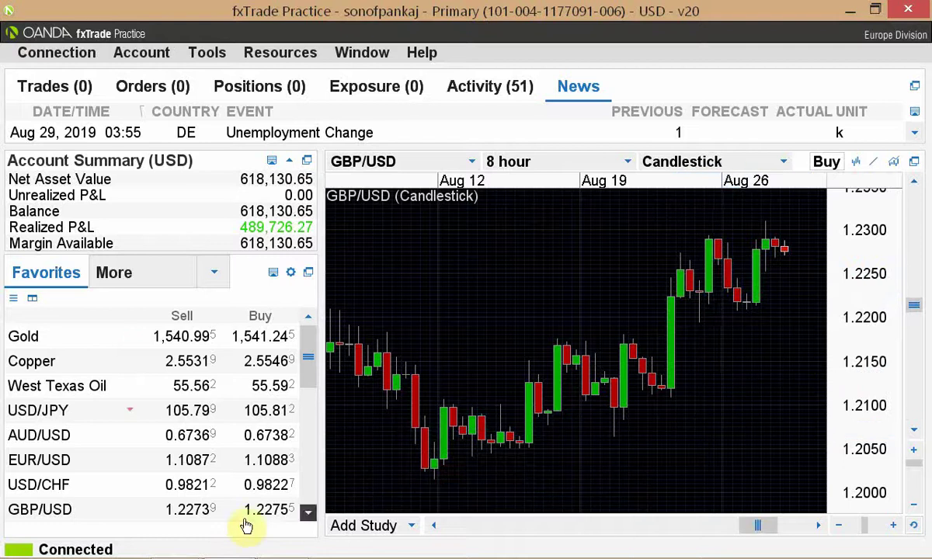
- Widen the time span of the GBP/USD candlestick chart to the 1 day interval
key("alt+Tab")
key("alt+Tab")
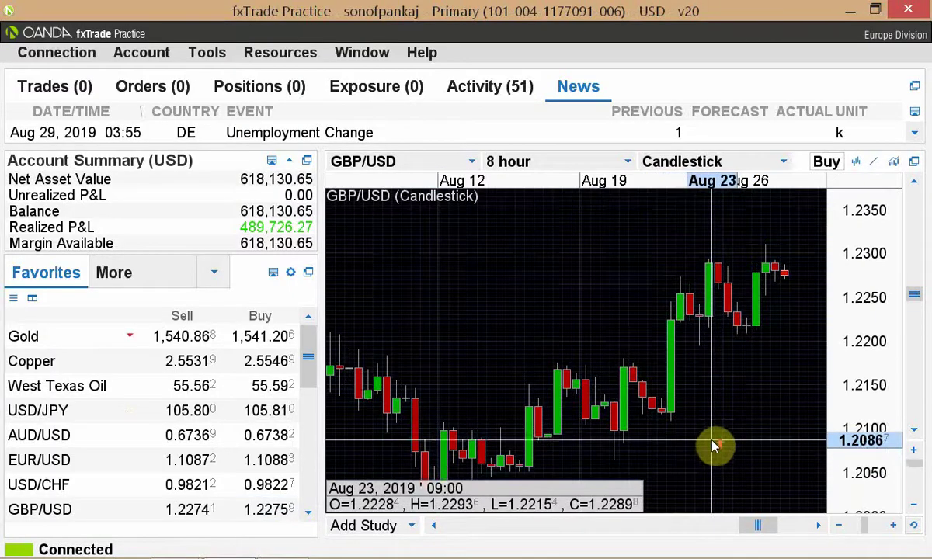
left_click(627, 163)
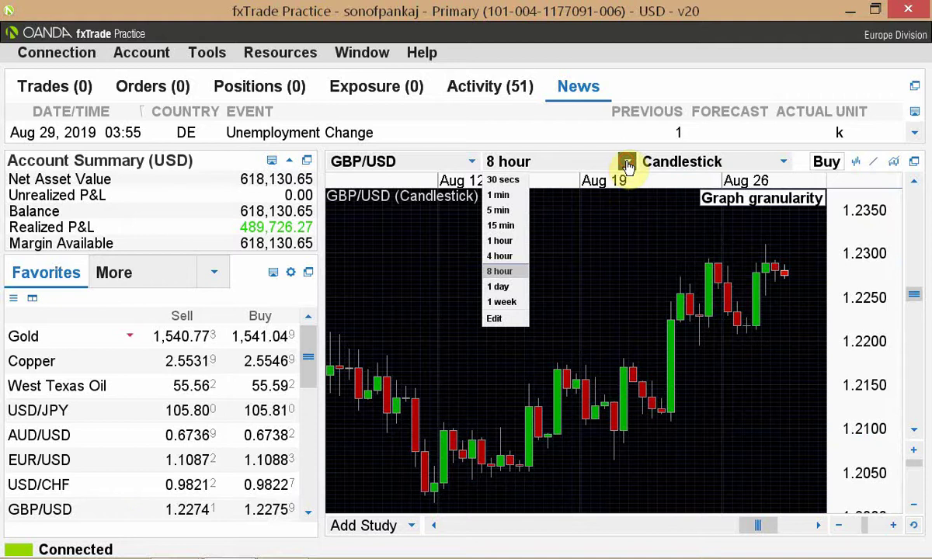
left_click(499, 288)
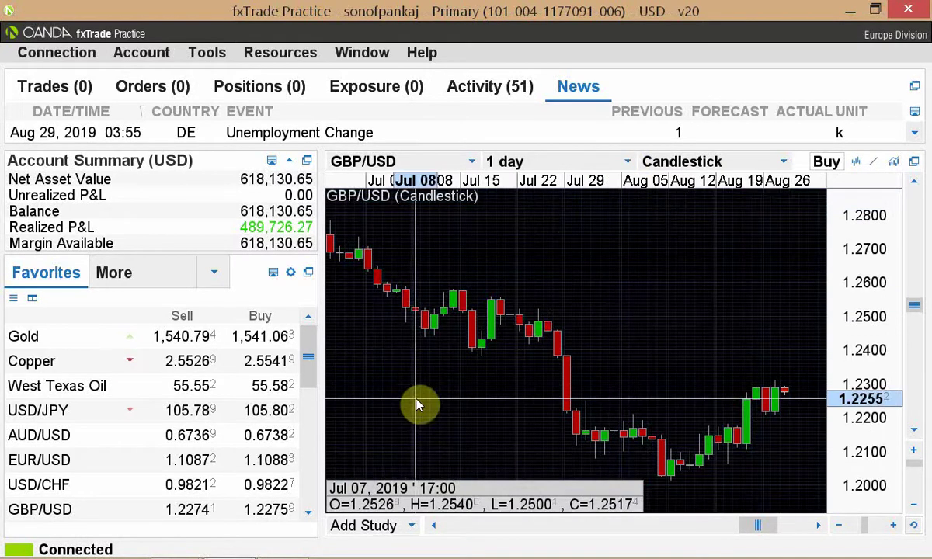
- Glance at the USDCAD chart in TradingView, and return to fxTrade Practice with the GBP/USD chart at the 8 hour interval
key("alt+Tab")
key("alt+Tab")
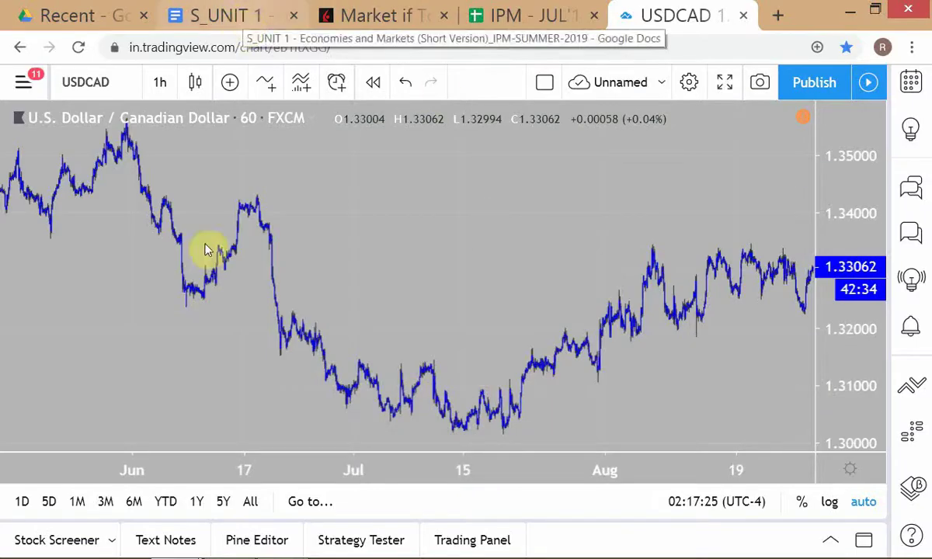
key("alt+Tab")
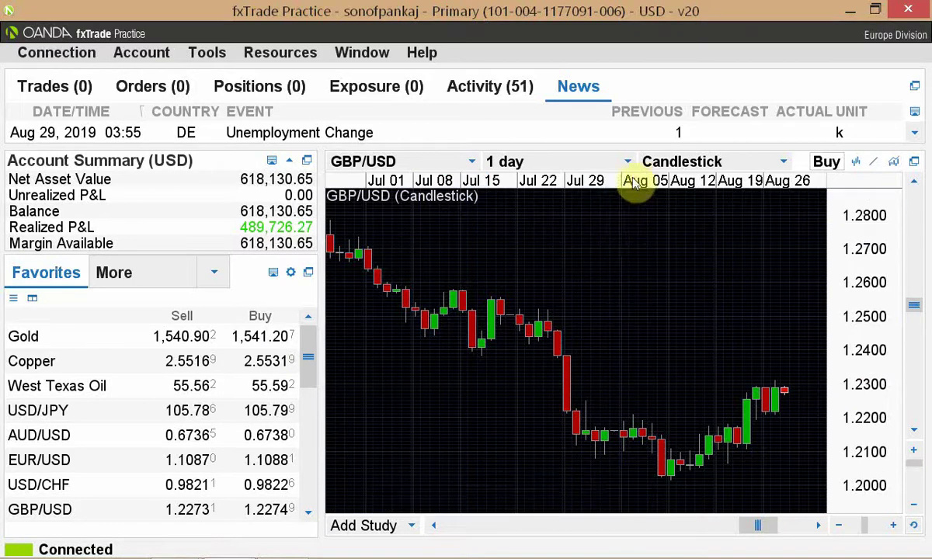
scroll(606, 225, "up", 1)
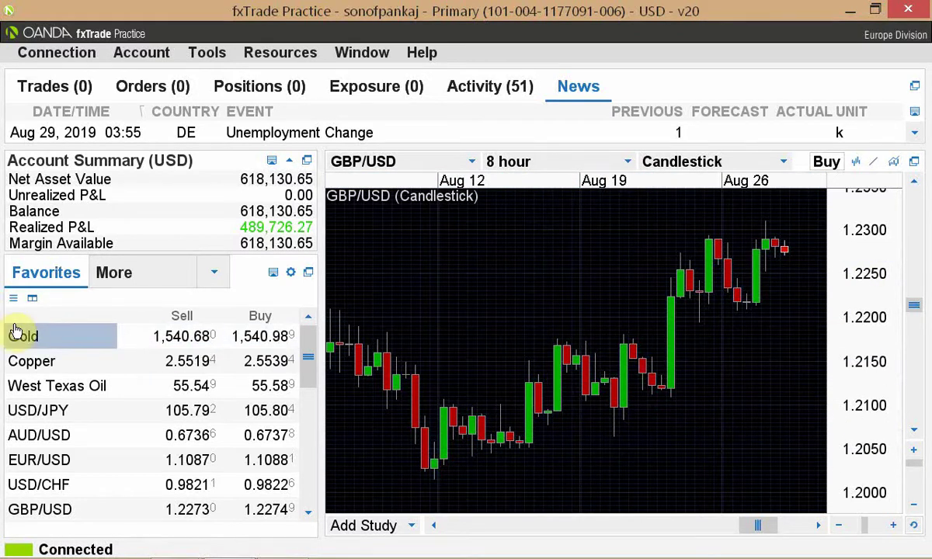
- Open the GBP/USD 8 hour chart in its own window and maximize it
left_click(914, 162)
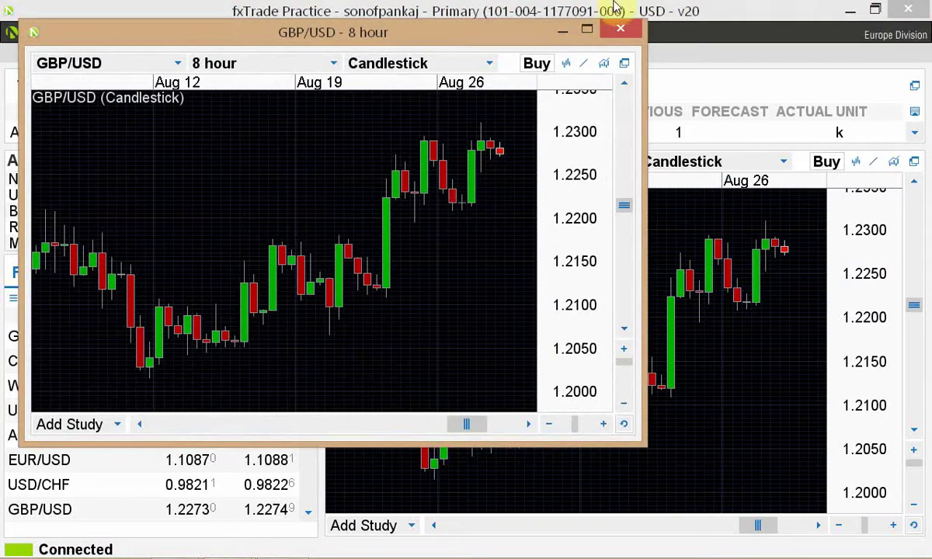
left_click(587, 29)
mouse_move(3, 555)
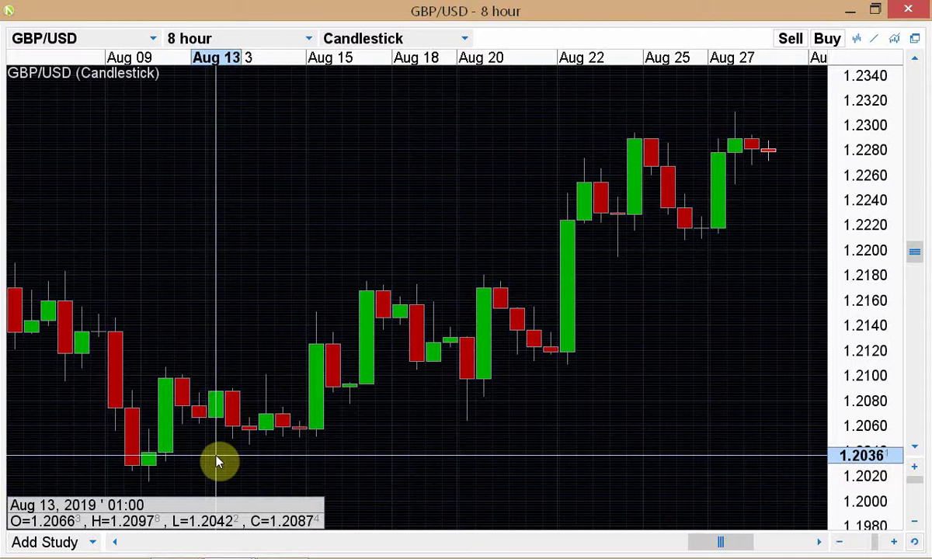
- Display the GBP/USD 8 hour chart as HLC bars and set the rising colour to yellow
left_click(464, 37)
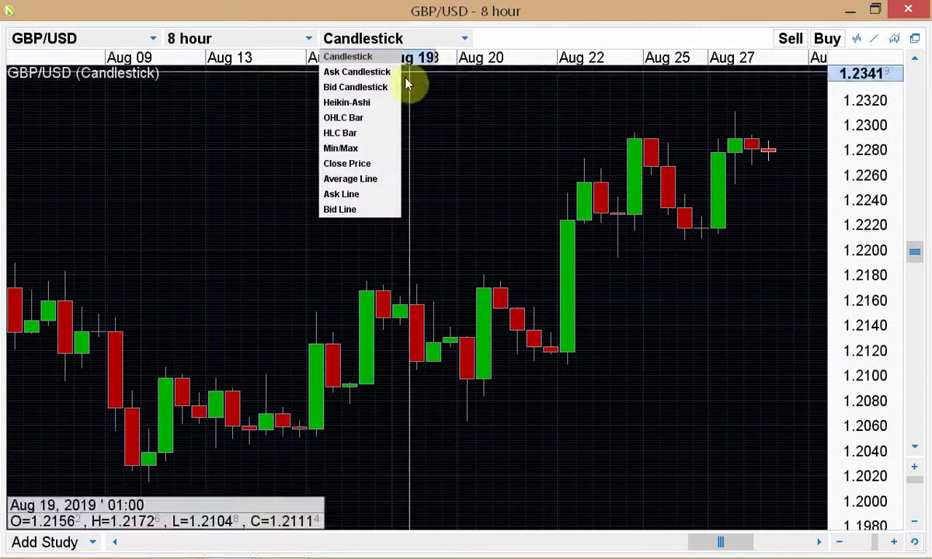
left_click(367, 134)
right_click(583, 202)
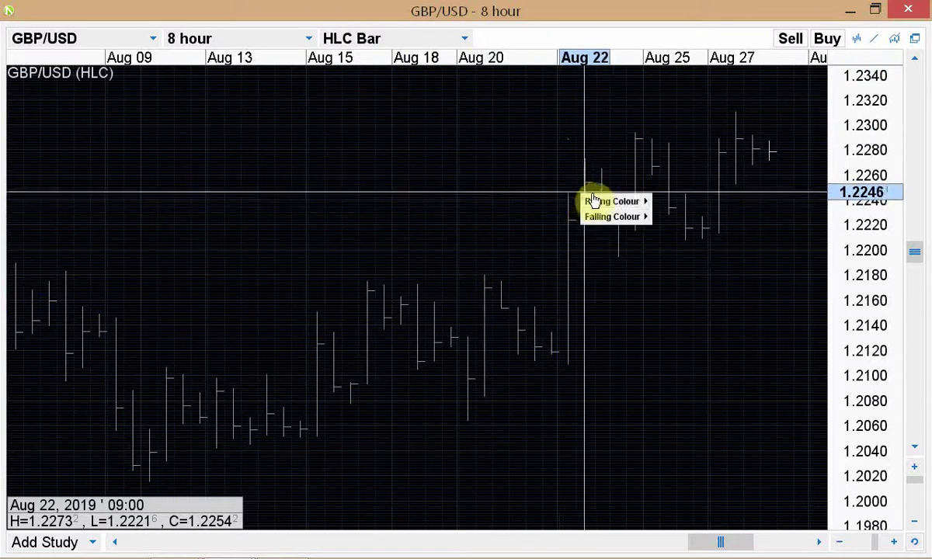
mouse_move(598, 201)
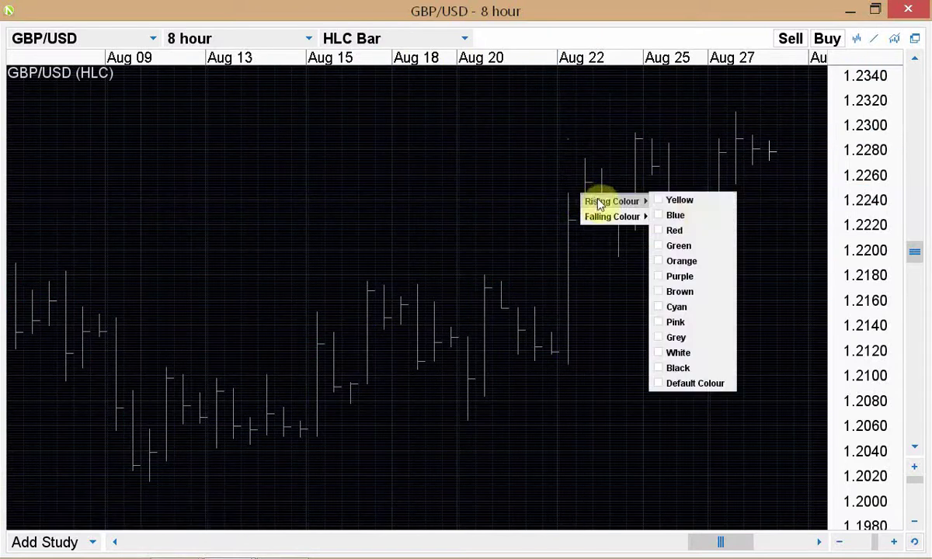
left_click(680, 201)
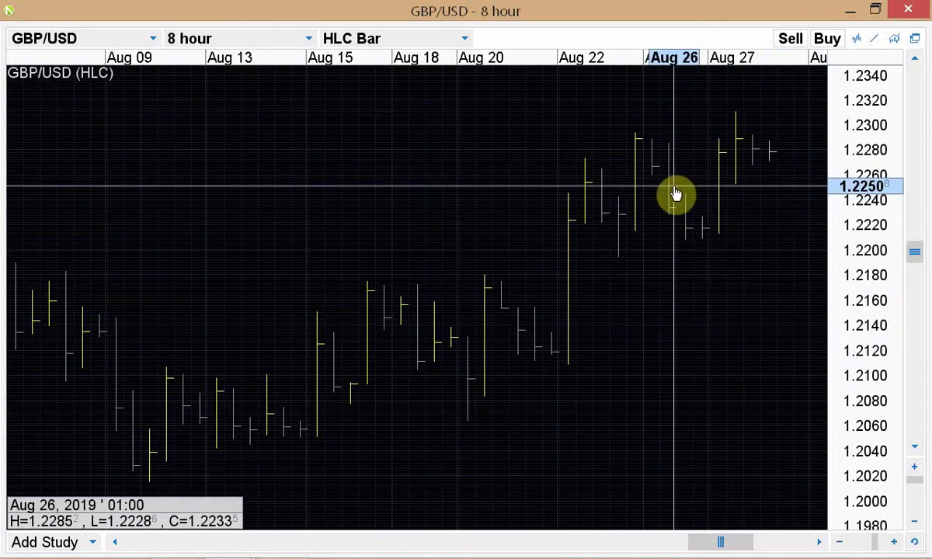
- Set the falling colour of the GBP/USD HLC bars to cyan
right_click(675, 199)
mouse_move(686, 208)
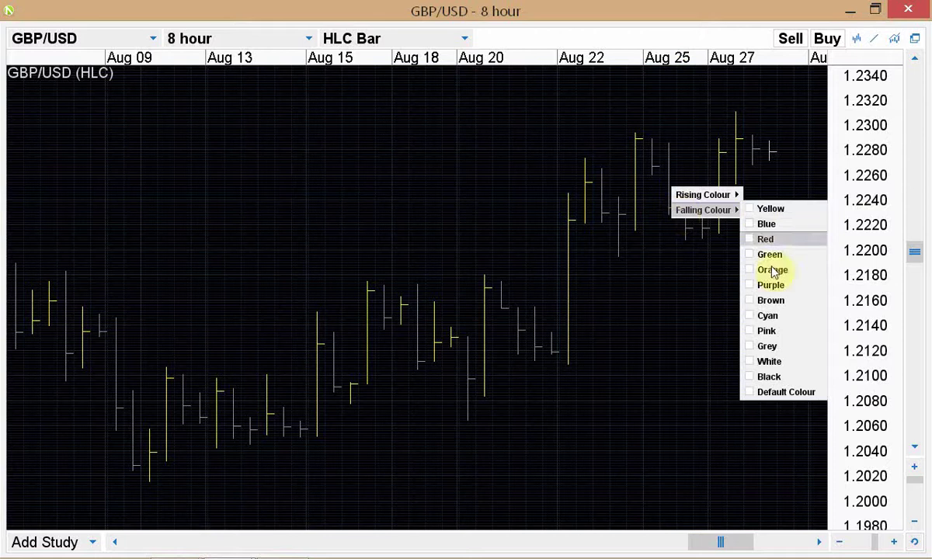
left_click(763, 315)
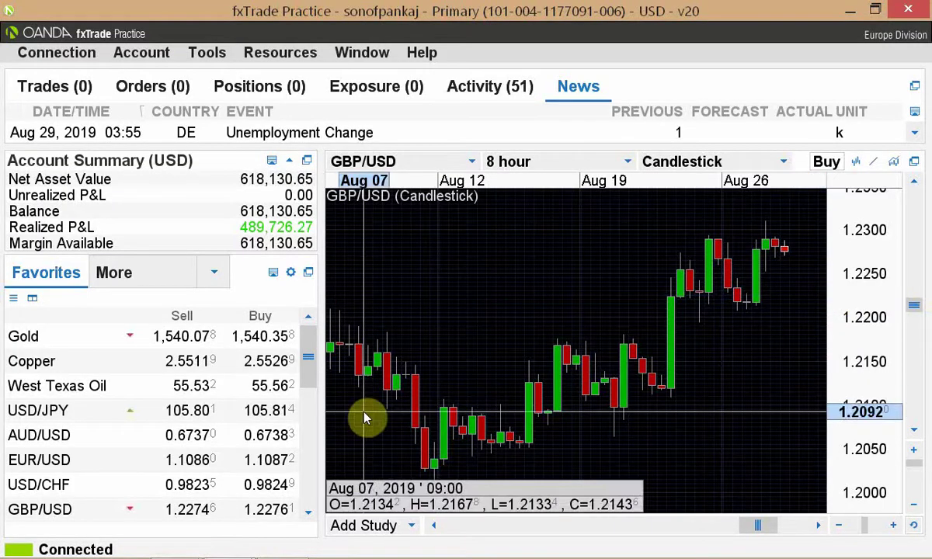
- Switch to the S_SESSION OUTLINE_IPM-SUMMER-2019_ document in Google Docs and go to the Donchian notes under 28/8
key("alt+Tab")
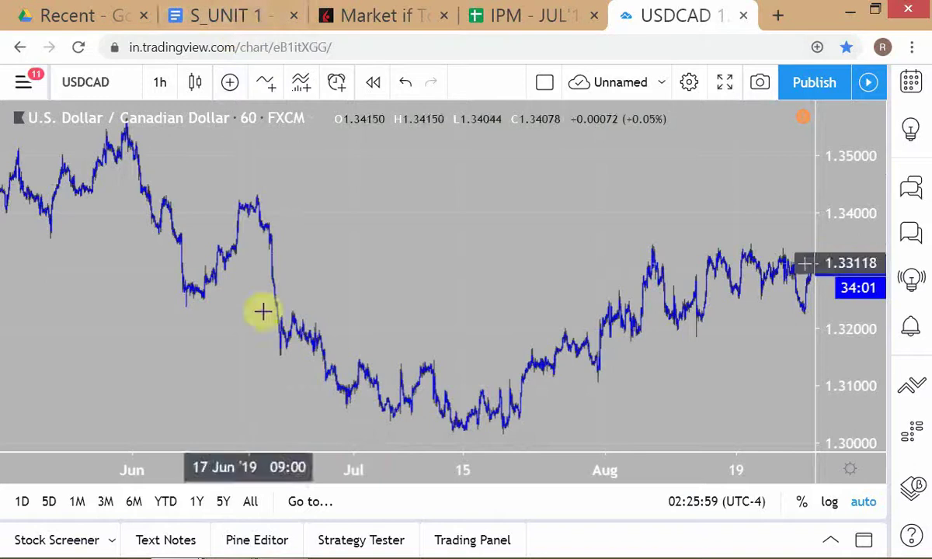
key("alt+Tab")
key("alt+Tab")
key("alt+Tab")
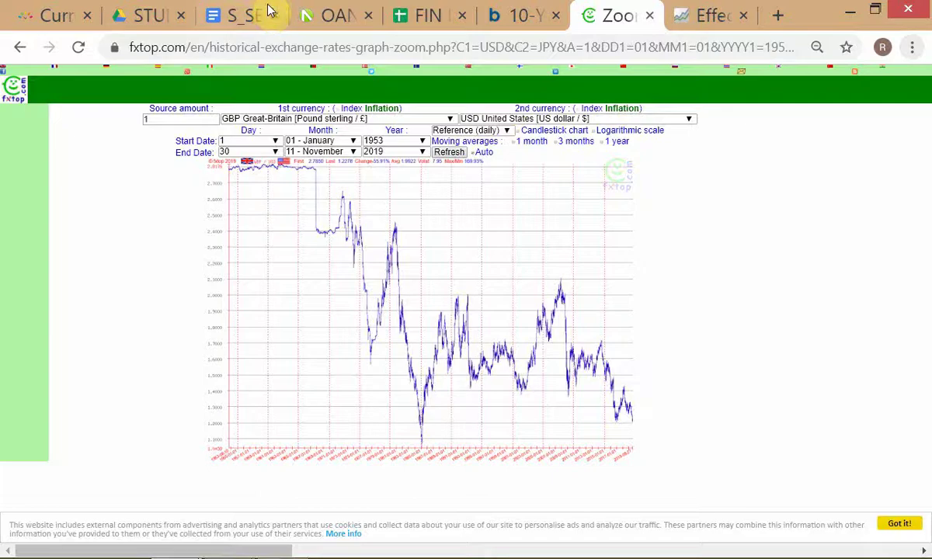
left_click(230, 17)
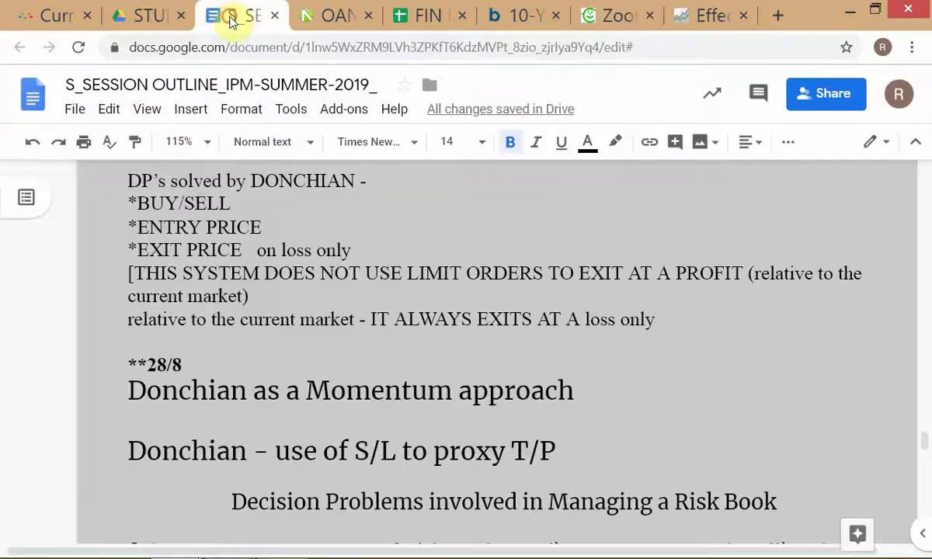
scroll(173, 390, "down", 2)
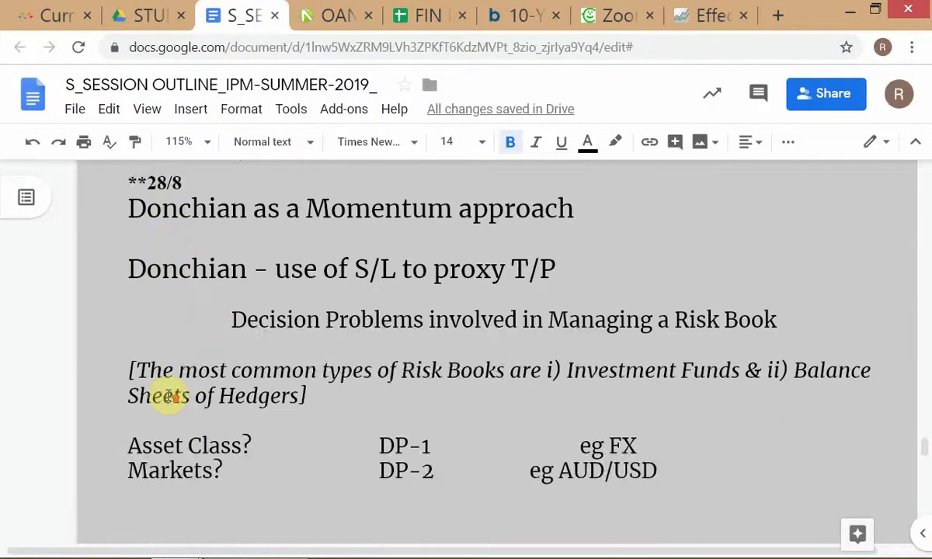
scroll(166, 394, "up", 1)
scroll(168, 393, "up", 2)
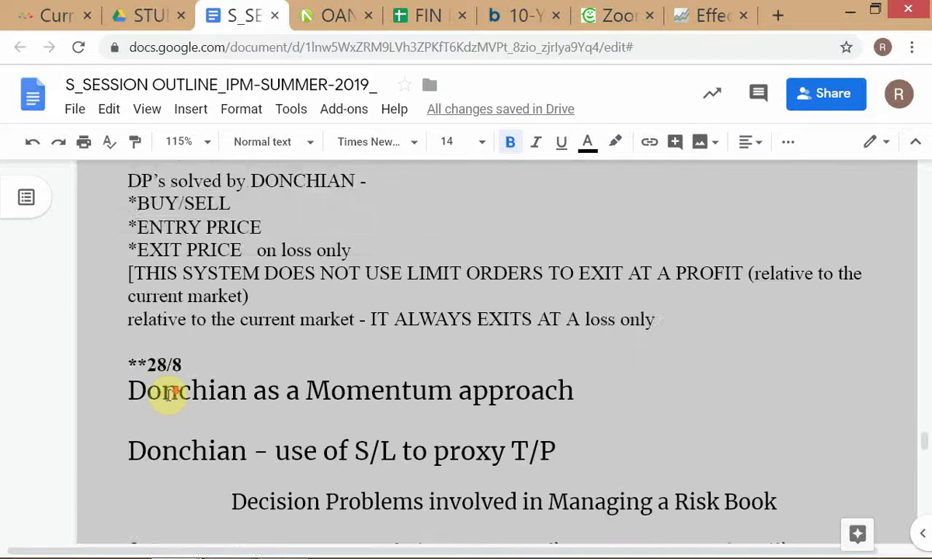
scroll(169, 395, "down", 3)
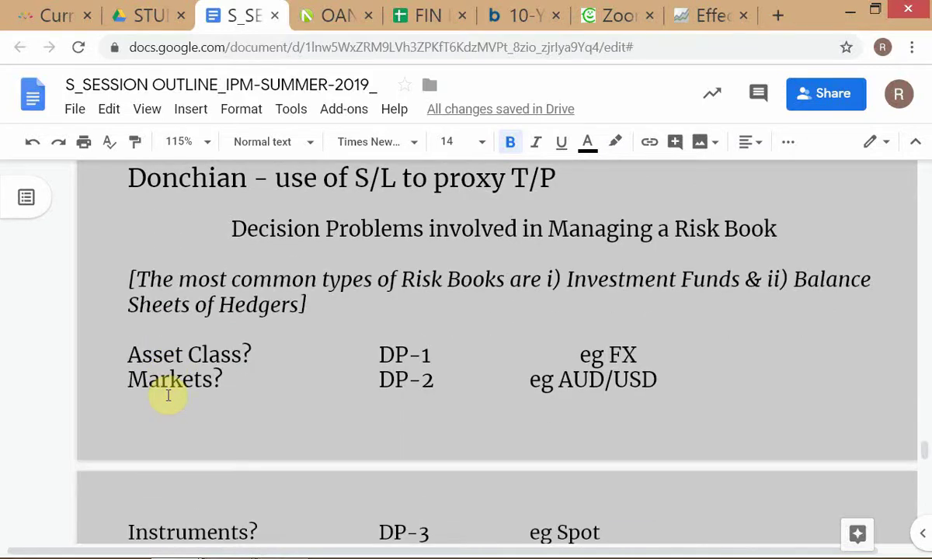
- Set the font size of the whole session outline document to 12
left_click(345, 245)
key("ctrl+a")
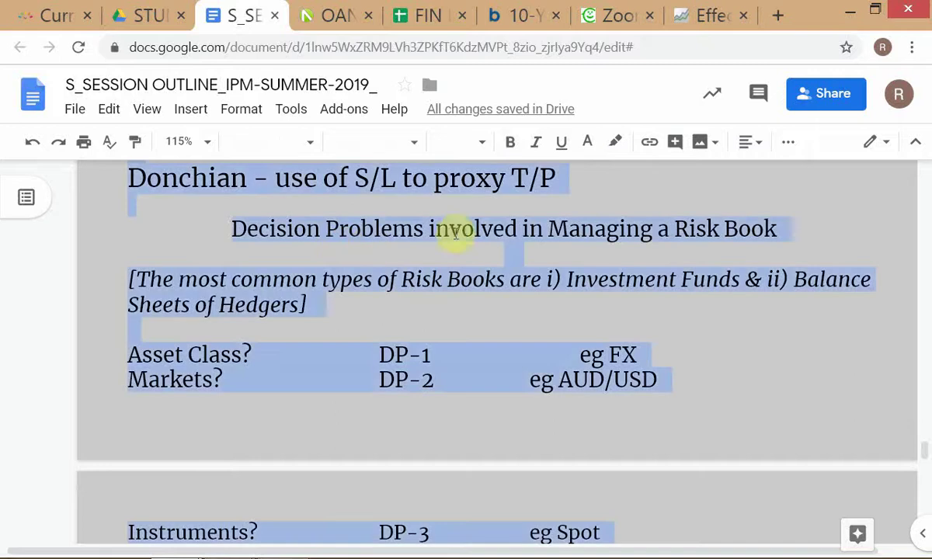
left_click(479, 146)
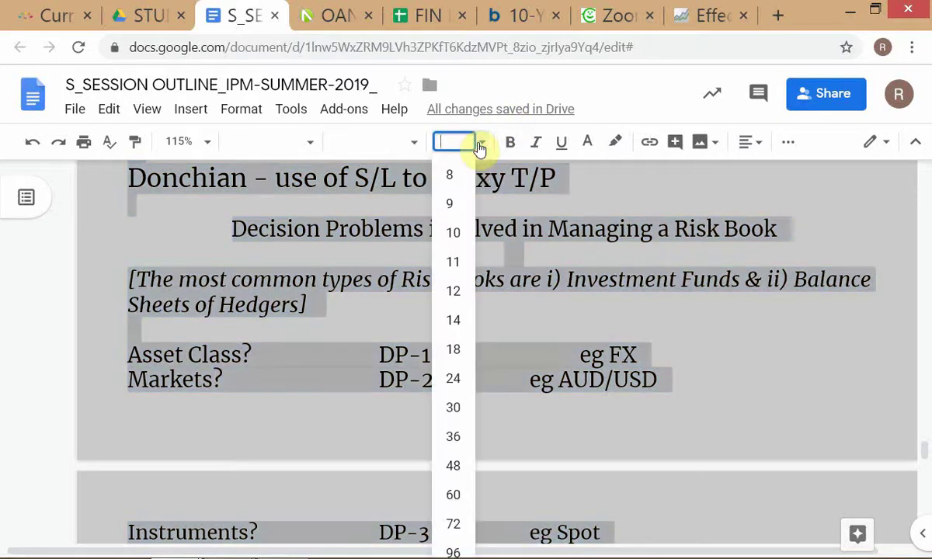
type("12")
key("Return")
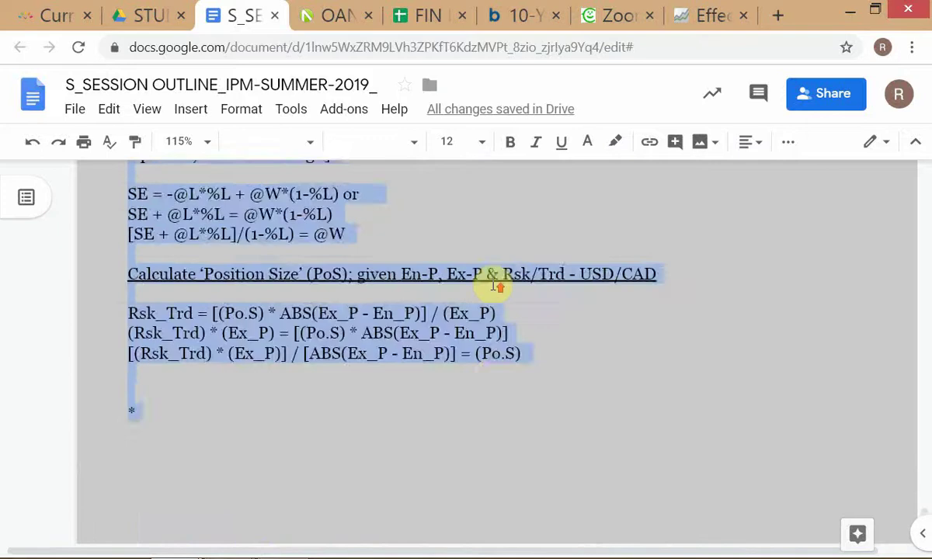
- Return to the 28/8 notes and put an asterisk before the line "Donchian - use of S/L to proxy T/P"
scroll(493, 284, "up", 5)
left_click(494, 284)
scroll(494, 284, "up", 10)
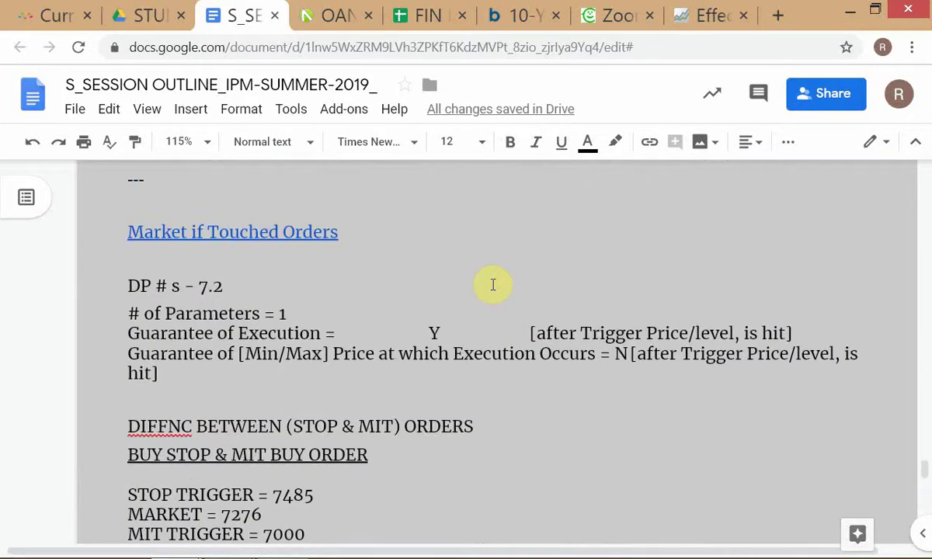
scroll(492, 284, "down", 2)
scroll(492, 285, "up", 2)
scroll(493, 284, "up", 6)
scroll(492, 284, "down", 1)
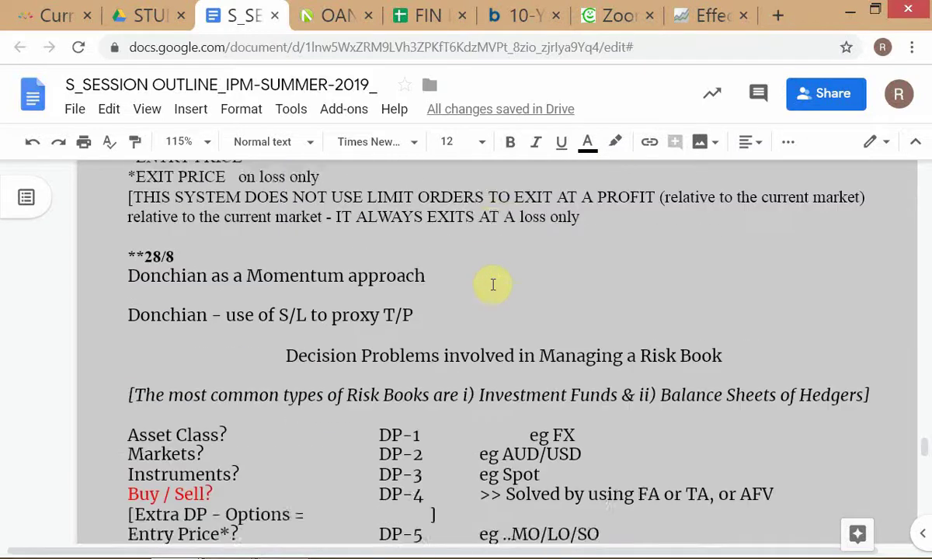
scroll(492, 284, "down", 3)
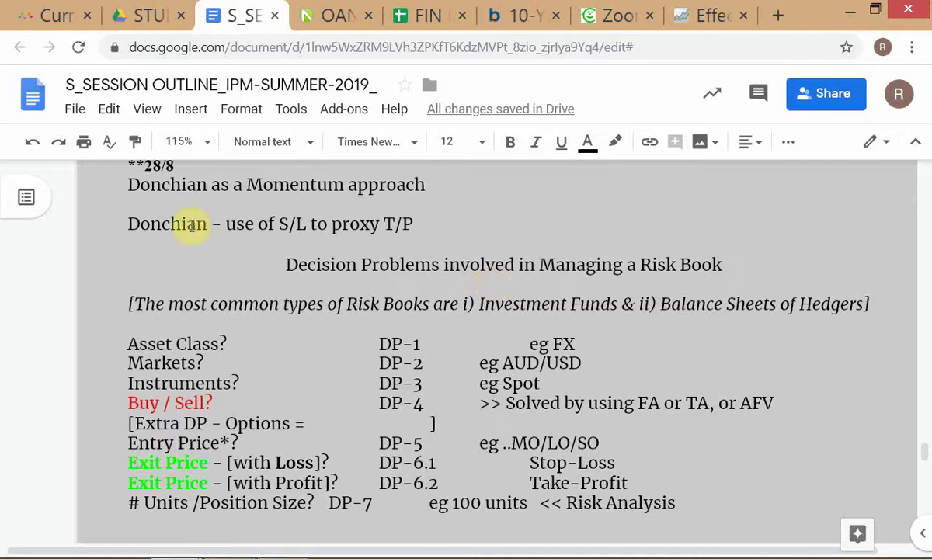
left_click(122, 226)
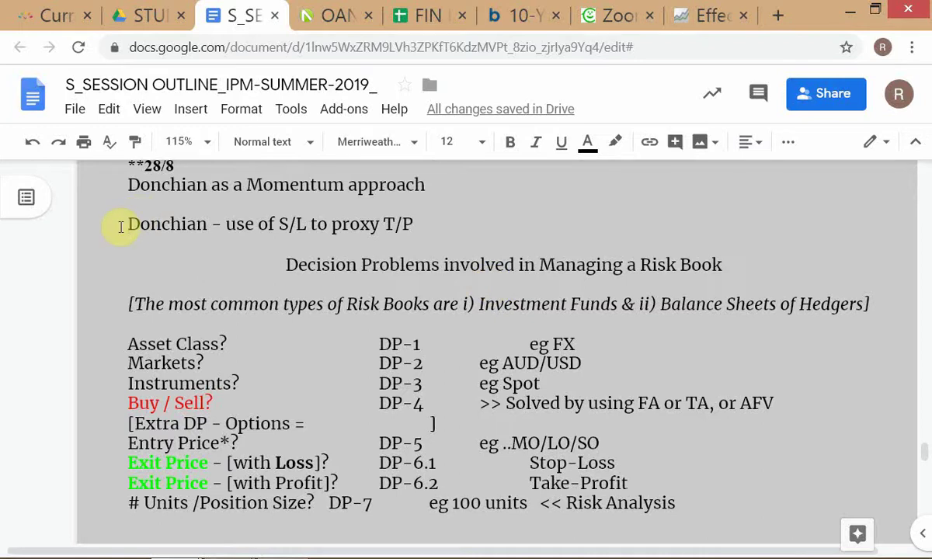
type("*")
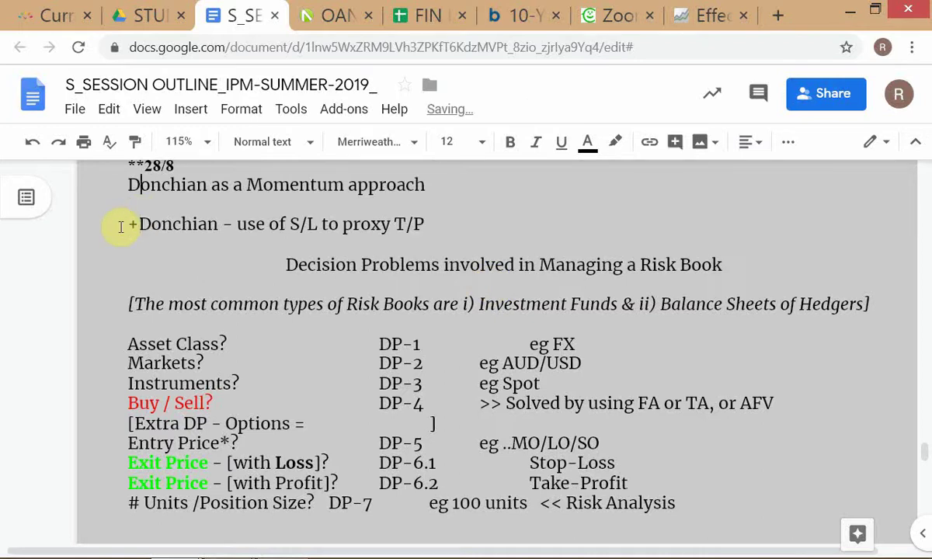
key("BackSpace")
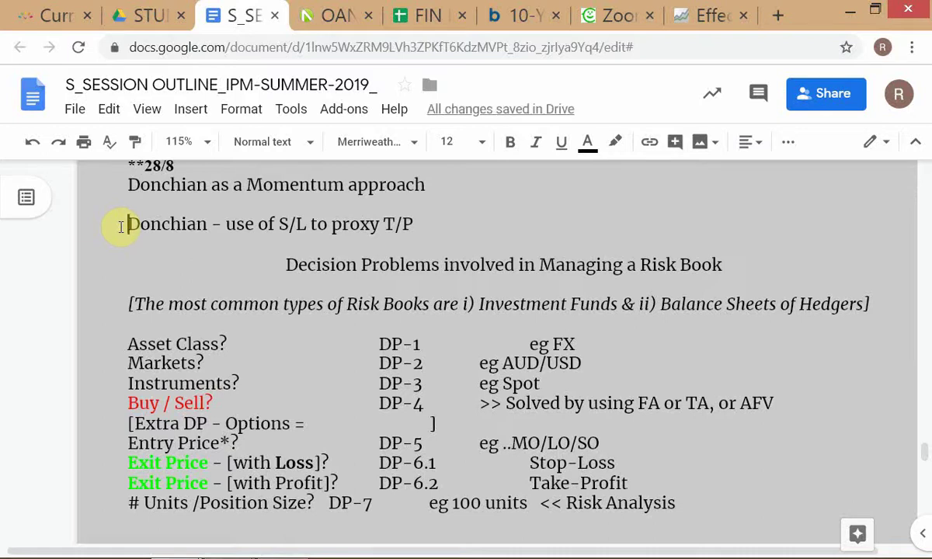
type("*")
key("Up")
key("Left")
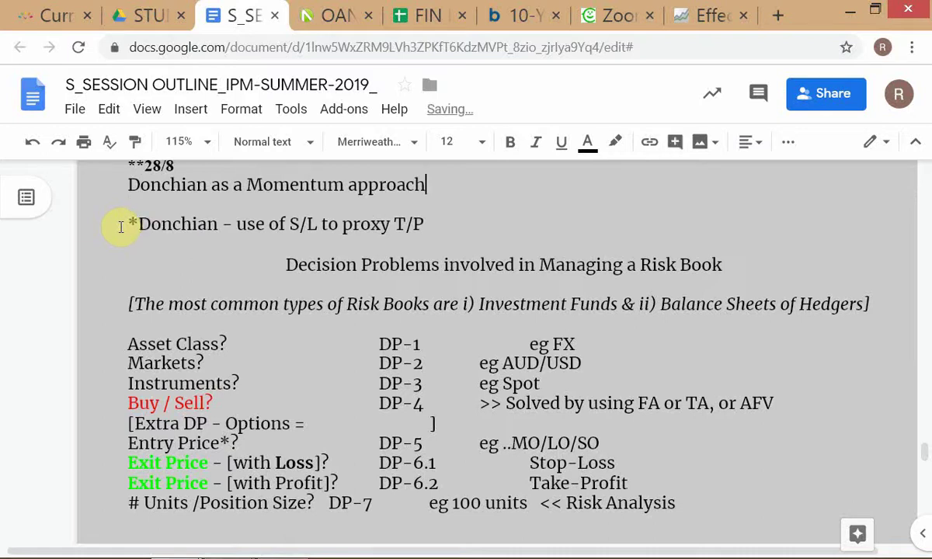